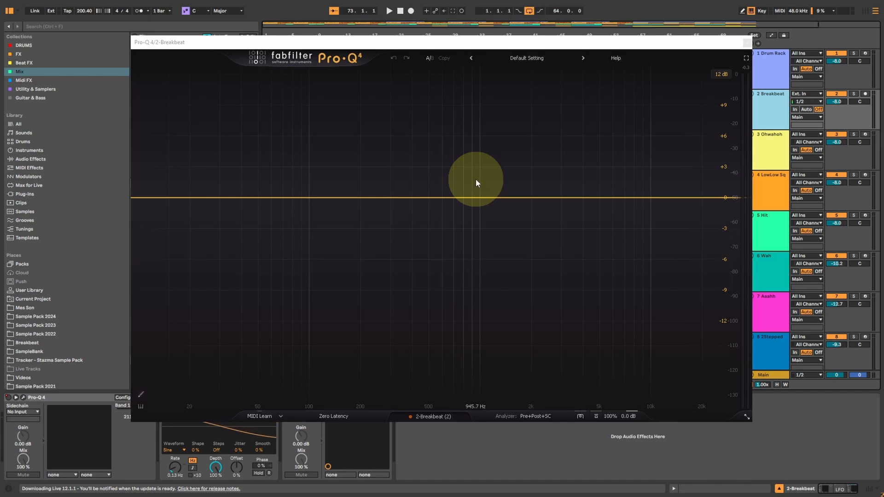
# Step: Hide the Breakbeat equalizer window and open the Pro-Q 4 on the Ohwahoh track
pyautogui.hotkey('ctrl', 'alt', 'p')
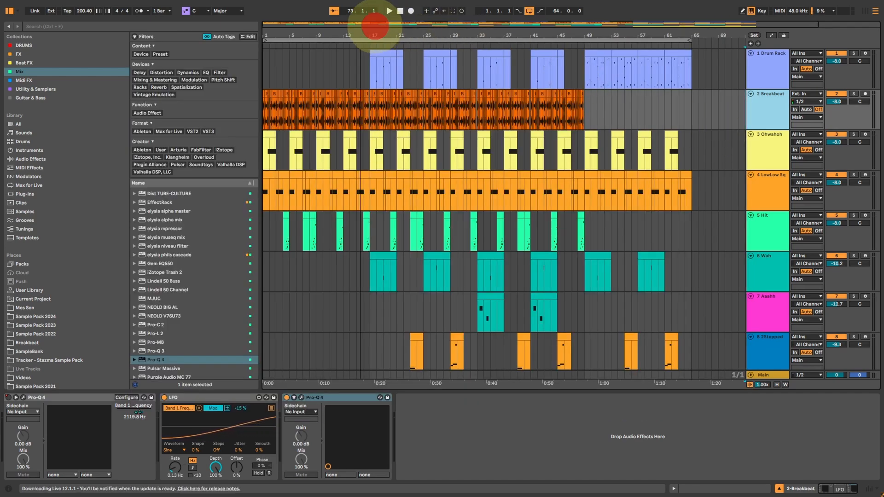
pyautogui.doubleClick(375, 26)
pyautogui.moveTo(652, 110); pyautogui.dragTo(9, 129)
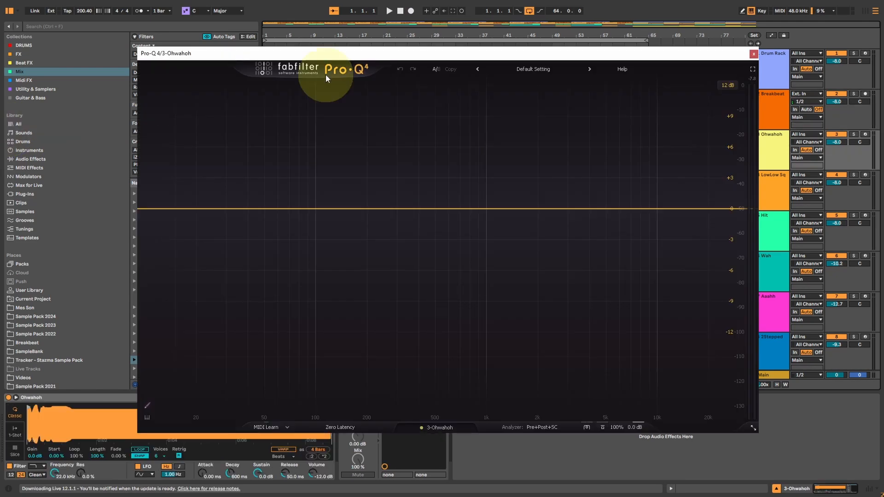
pyautogui.moveTo(571, 56); pyautogui.dragTo(267, 7)
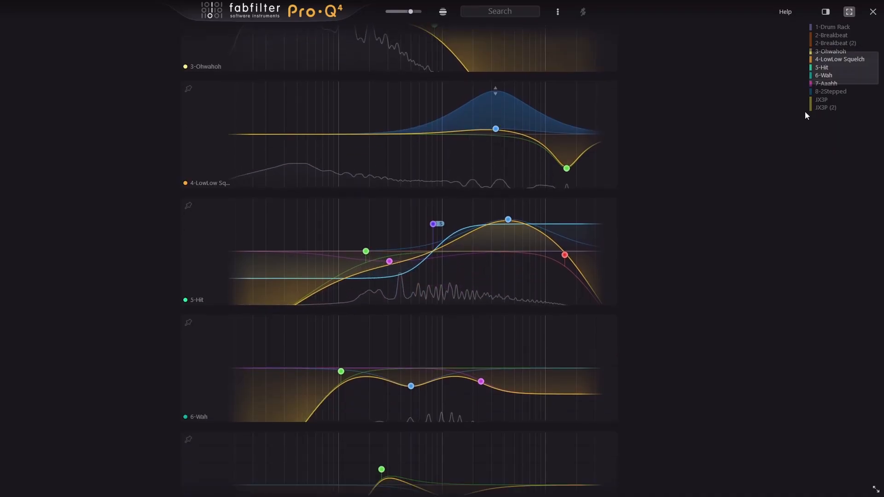
# Step: Look through the EQ curves of all the tracks in the full-screen Pro-Q 4 instance list
pyautogui.scroll(-5, 805, 111)
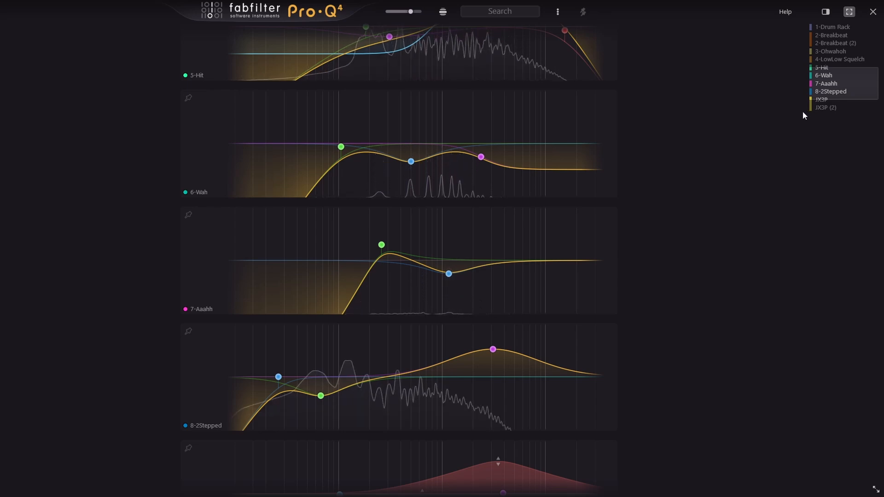
pyautogui.scroll(4, 802, 112)
pyautogui.scroll(6, 802, 108)
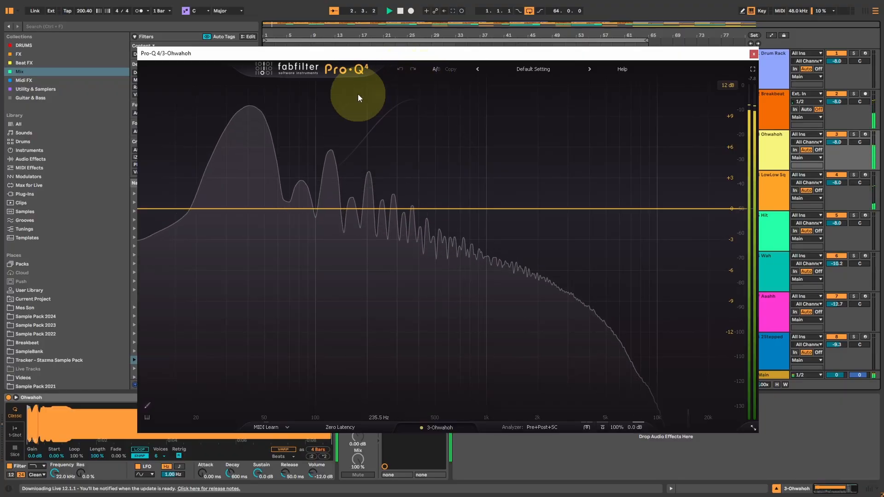
# Step: Raise the Q of the high-cut band in the Breakbeat track's first Pro-Q 4 to 2.5 and close its equalizer windows
pyautogui.click(768, 105)
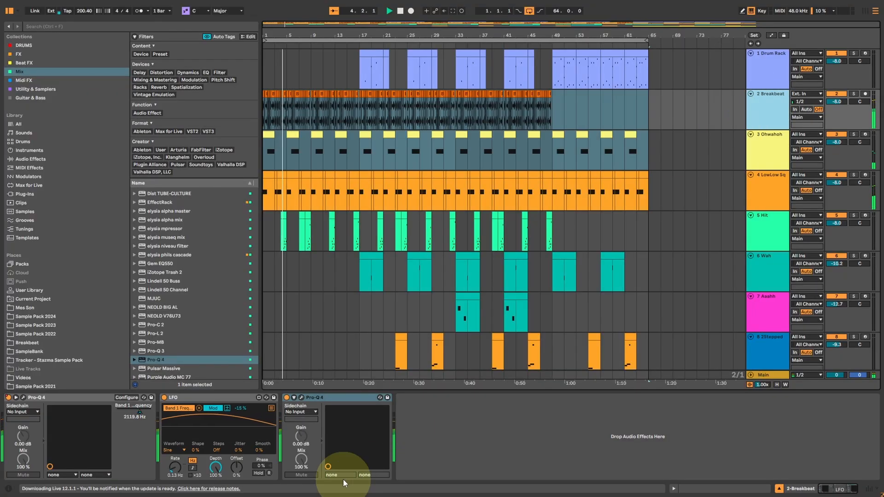
pyautogui.click(302, 398)
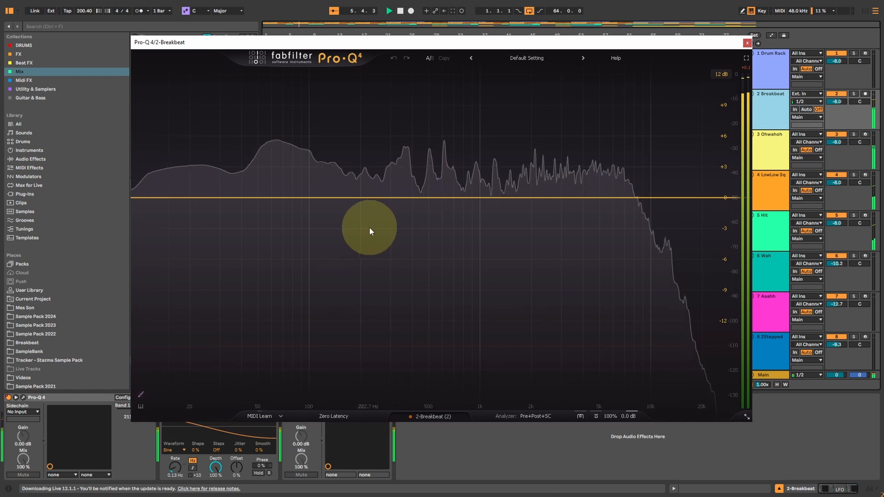
pyautogui.click(23, 398)
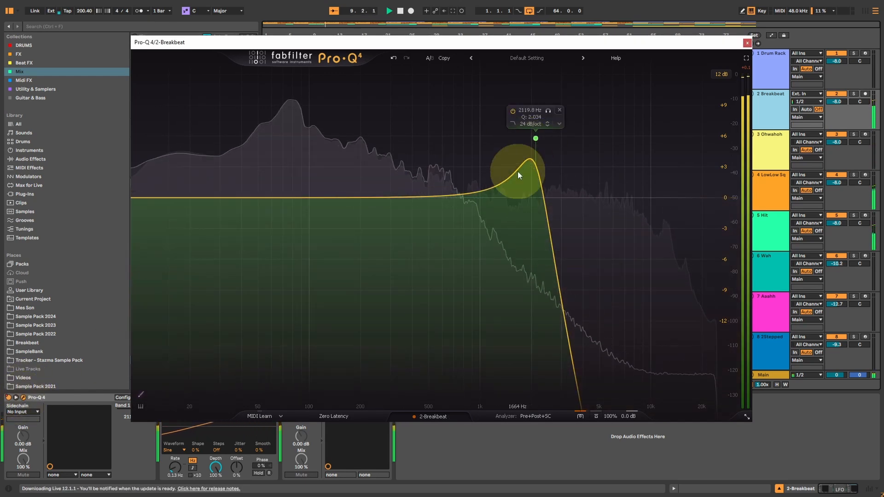
pyautogui.click(536, 138)
pyautogui.scroll(3, 581, 368)
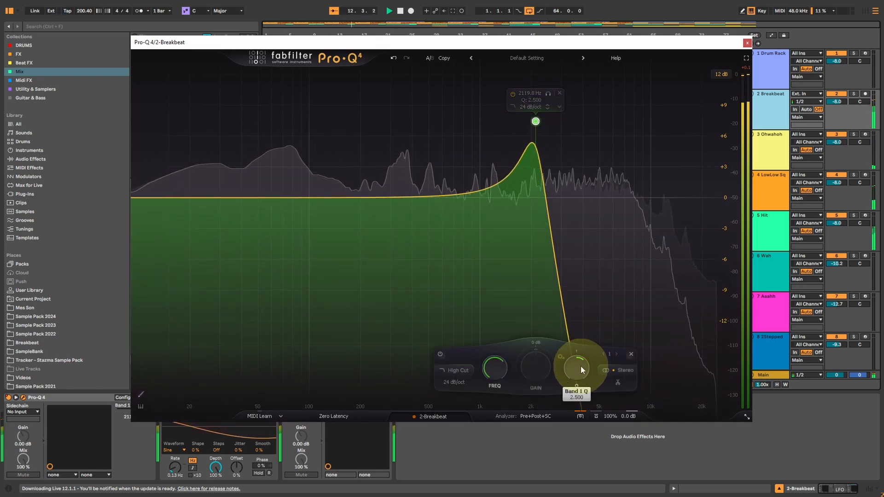
pyautogui.moveTo(545, 117)
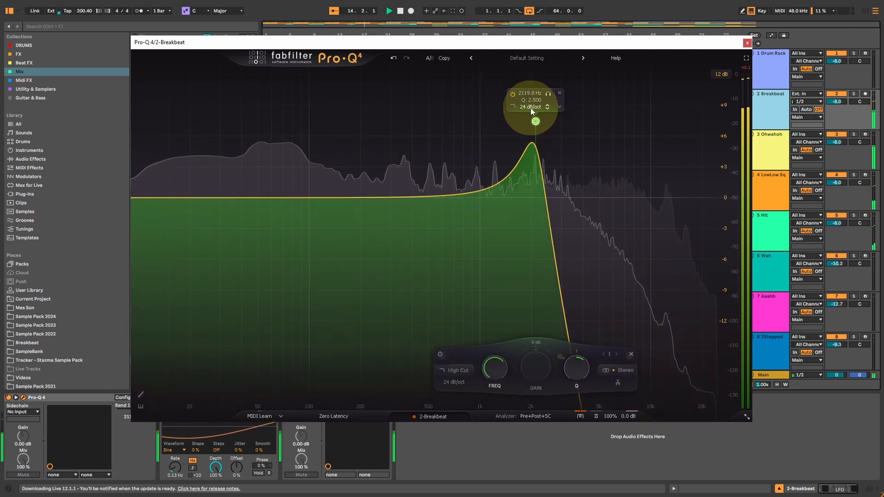
pyautogui.click(747, 43)
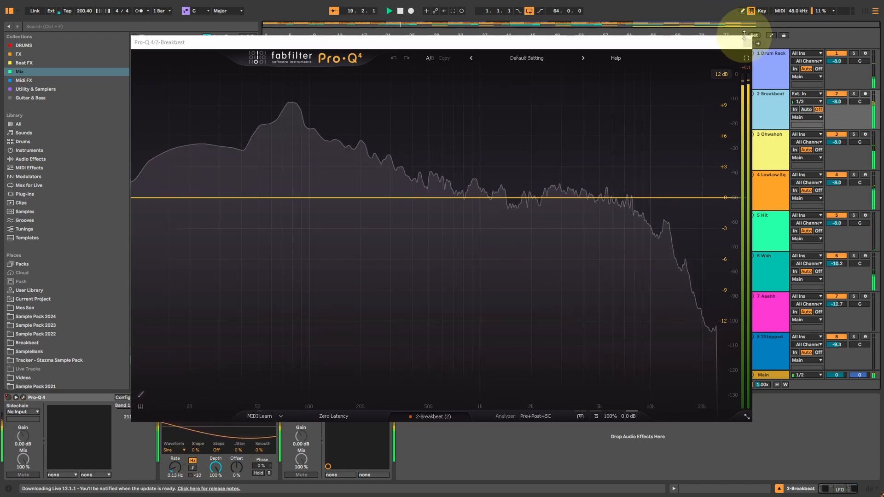
pyautogui.click(747, 43)
# Step: Show the automation lanes and display the Device On automation of the Breakbeat track's first Pro-Q 4
pyautogui.click(360, 71)
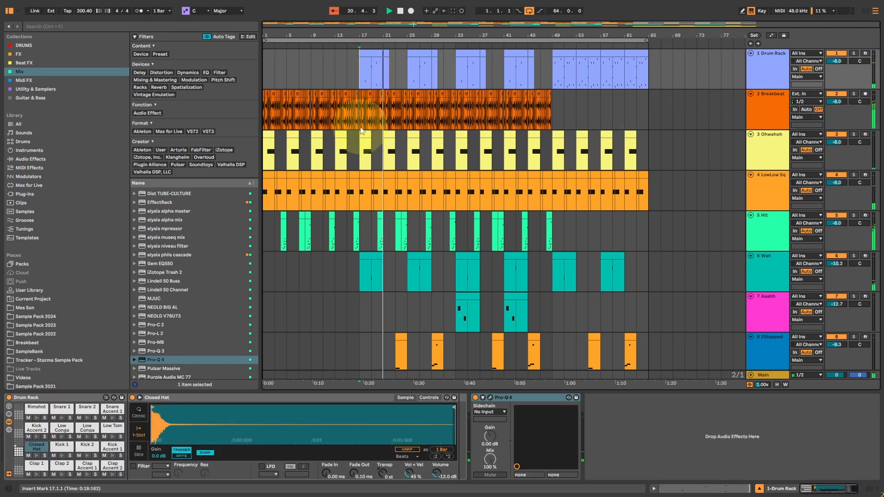
pyautogui.press('a')
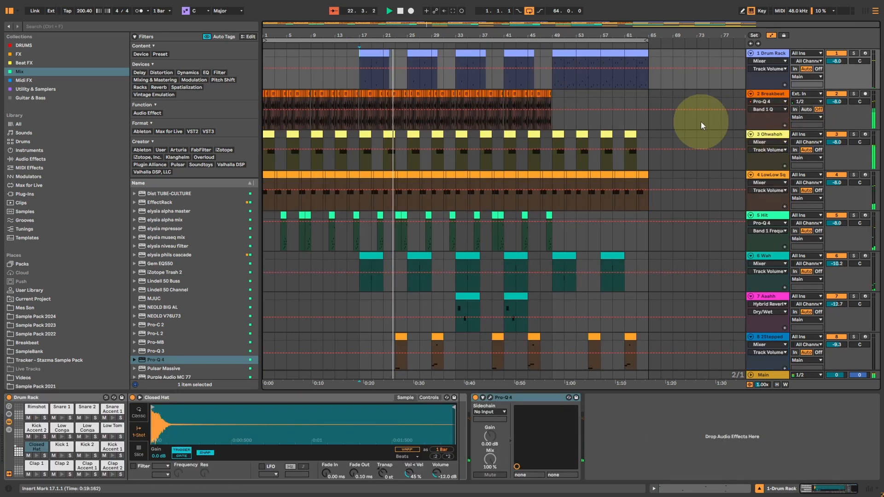
pyautogui.click(764, 109)
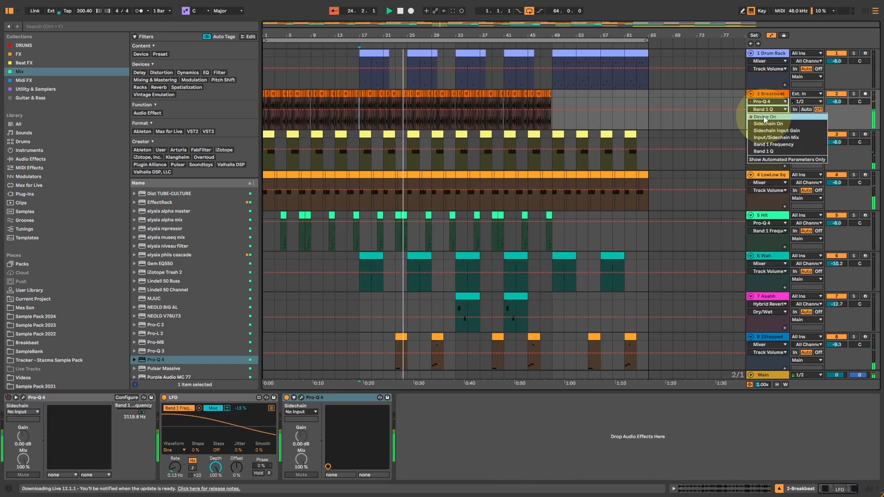
pyautogui.click(763, 116)
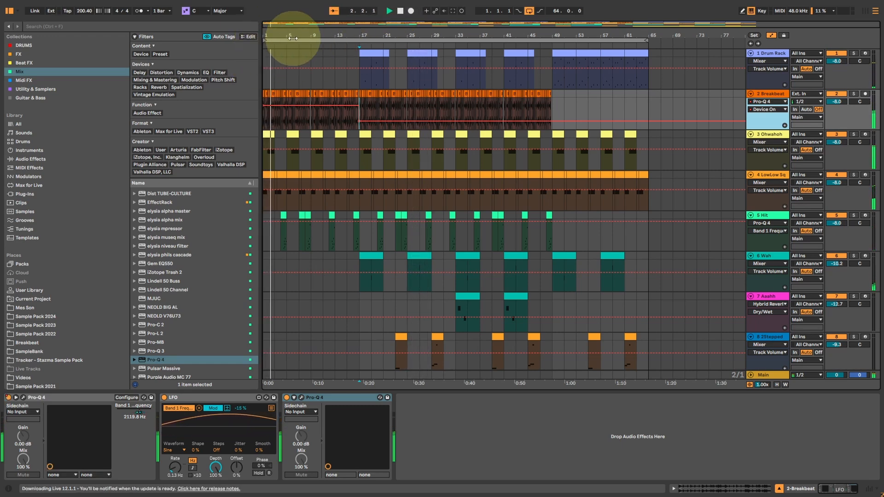
# Step: Loop the first 16 bars of the arrangement and open the second Pro-Q 4 on the Breakbeat track
pyautogui.moveTo(360, 78); pyautogui.dragTo(123, 84)
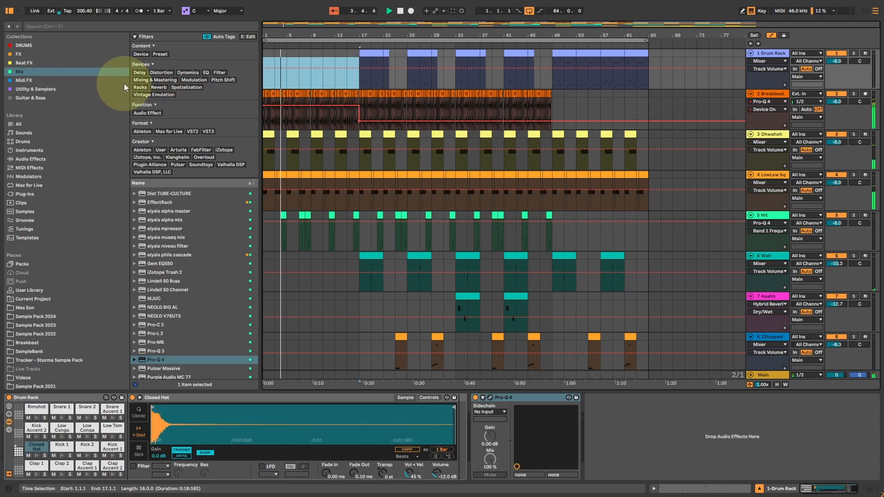
pyautogui.click(767, 94)
pyautogui.click(302, 398)
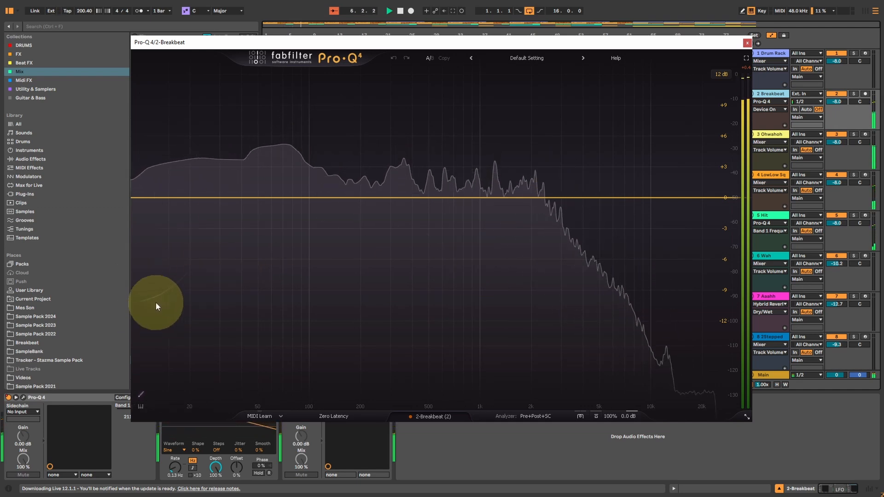
# Step: Sketch an EQ curve with a low shelf, a bass boost and cuts near 860 Hz and 2.5 kHz, and delete the 92 Hz boost
pyautogui.moveTo(156, 302); pyautogui.dragTo(322, 152)
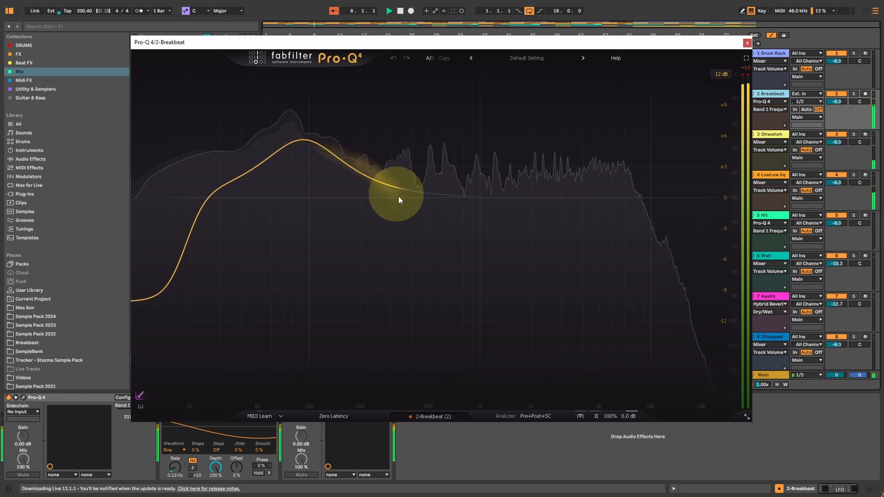
pyautogui.moveTo(399, 196); pyautogui.dragTo(650, 222)
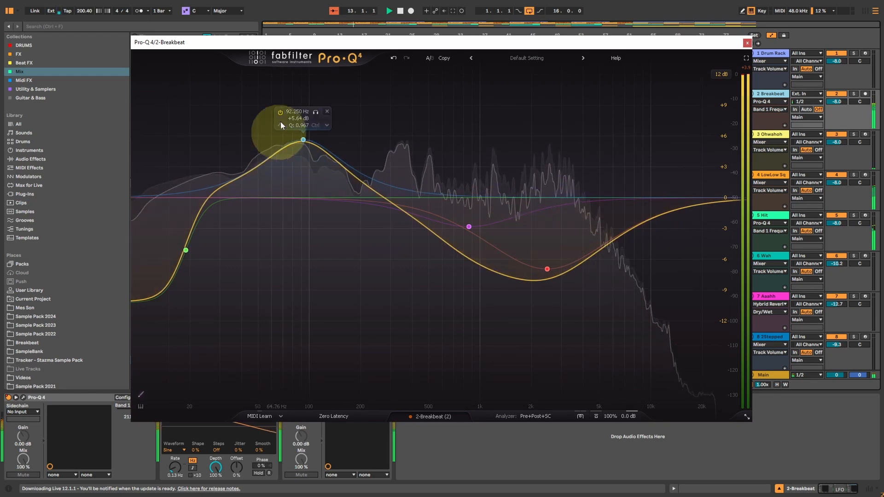
pyautogui.click(303, 140)
pyautogui.click(327, 111)
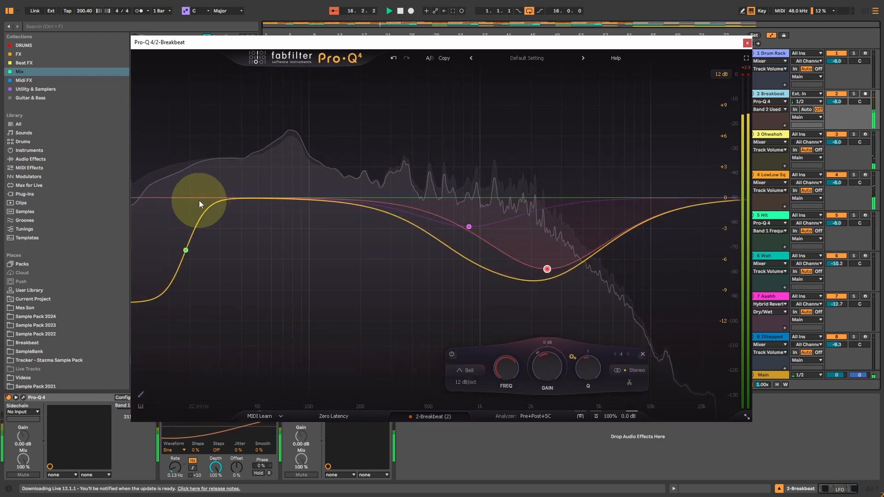
# Step: Move the low shelf to about 76 Hz with a gain of about -8.2 dB and lower its Q for a gentler slope
pyautogui.click(186, 251)
pyautogui.moveTo(185, 250); pyautogui.dragTo(294, 249)
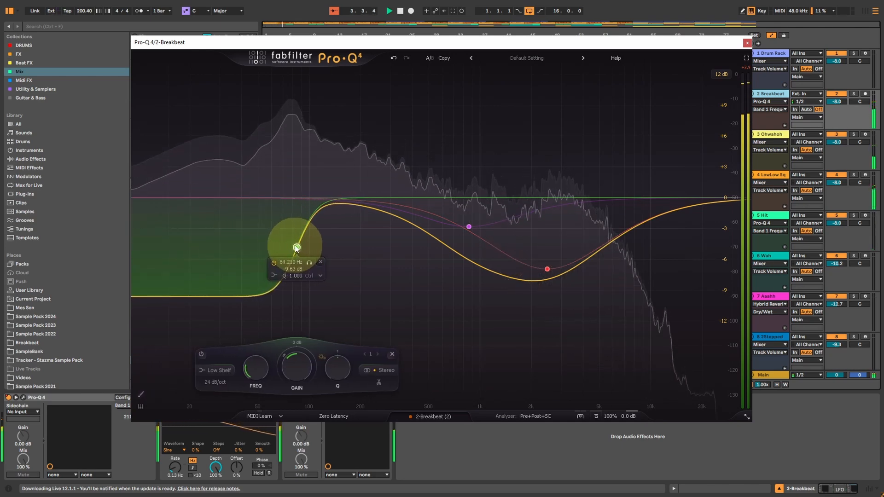
pyautogui.scroll(-5, 294, 248)
pyautogui.scroll(-2, 294, 247)
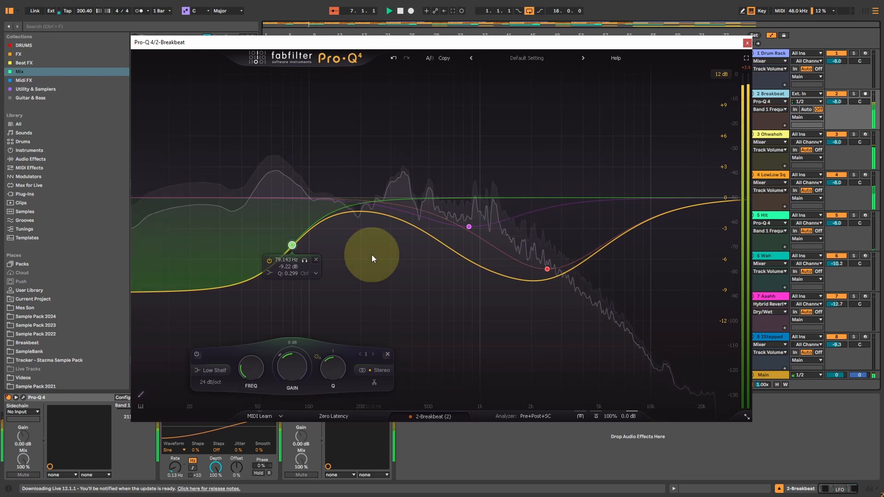
pyautogui.moveTo(293, 246)
pyautogui.mouseDown()
pyautogui.moveTo(310, 209)
pyautogui.moveTo(286, 244)
pyautogui.moveTo(306, 211)
pyautogui.moveTo(292, 239)
pyautogui.mouseUp()
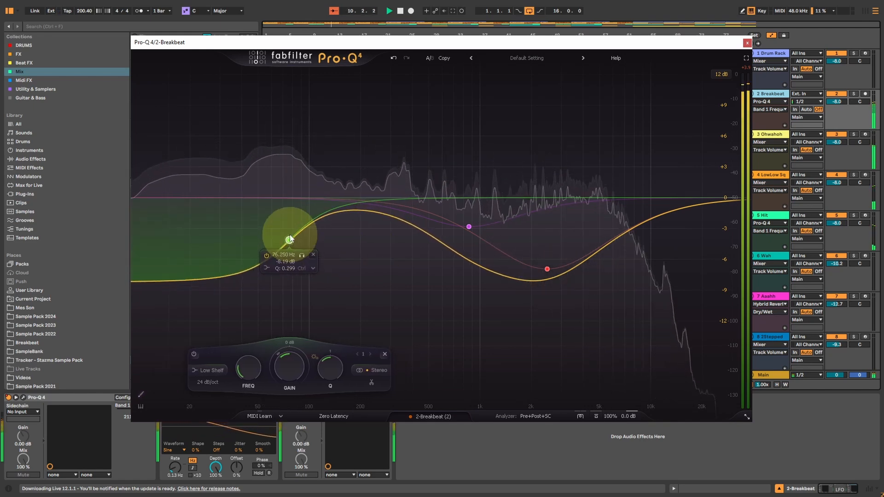
pyautogui.scroll(3, 290, 235)
pyautogui.scroll(-8, 290, 235)
pyautogui.scroll(2, 289, 234)
pyautogui.scroll(5, 290, 237)
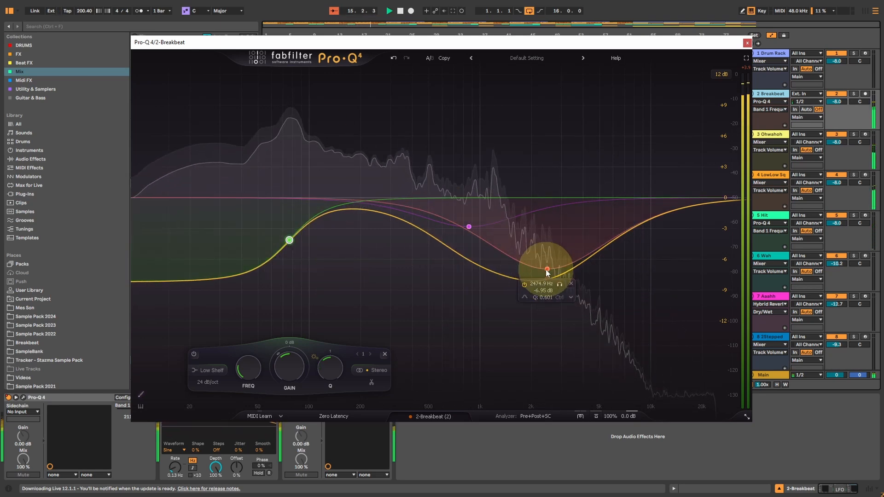
# Step: Make the 2.5 kHz bell dynamic with a negative range, and set it to about 3056 Hz with -0.55 dB of gain
pyautogui.moveTo(546, 271); pyautogui.dragTo(544, 238)
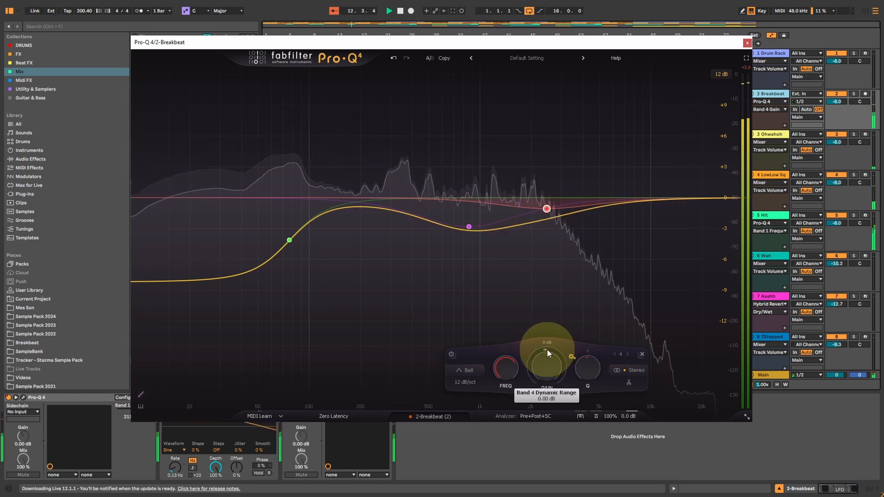
pyautogui.scroll(-2, 547, 349)
pyautogui.scroll(-8, 543, 350)
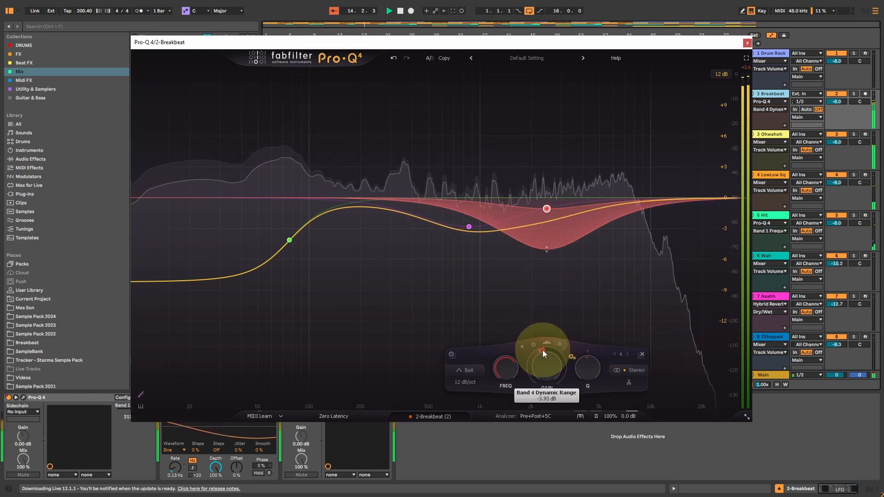
pyautogui.scroll(-4, 542, 352)
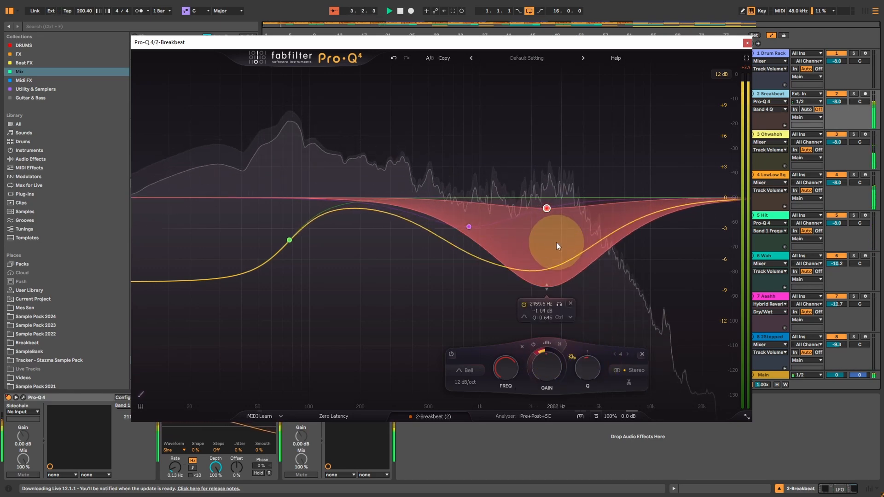
pyautogui.moveTo(547, 207); pyautogui.dragTo(562, 203)
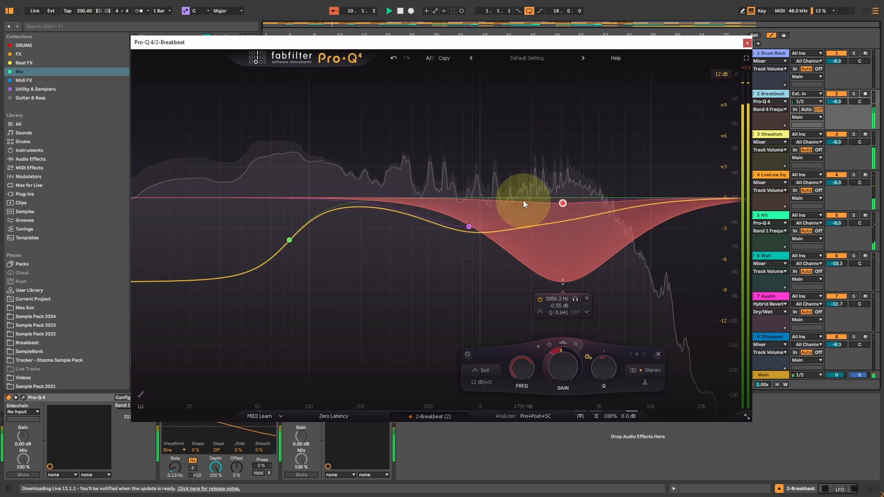
# Step: Reveal the 3 kHz band's dynamics settings, adjust its threshold and attack, and set its release to about 78%
pyautogui.click(576, 343)
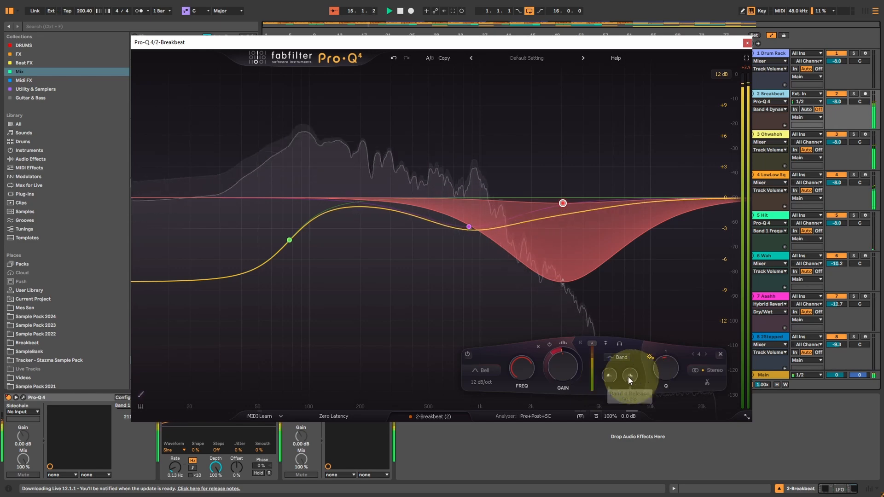
pyautogui.moveTo(589, 345); pyautogui.dragTo(585, 355)
pyautogui.click(610, 377)
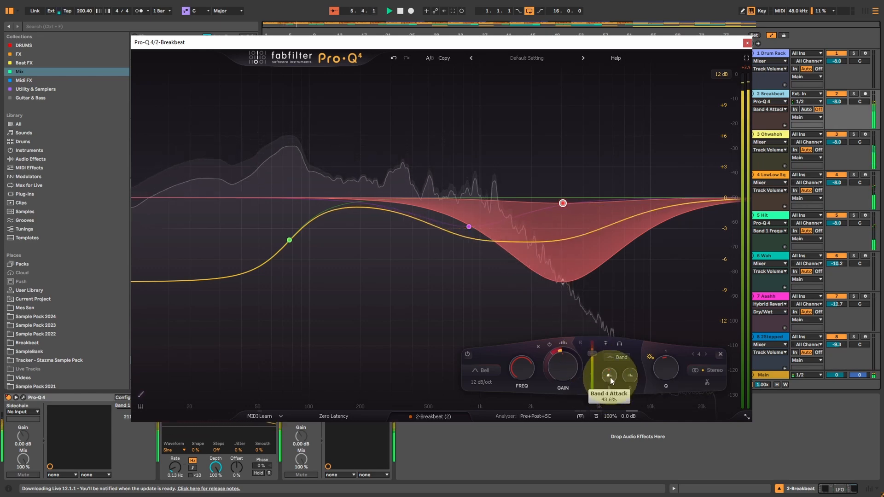
pyautogui.click(630, 376)
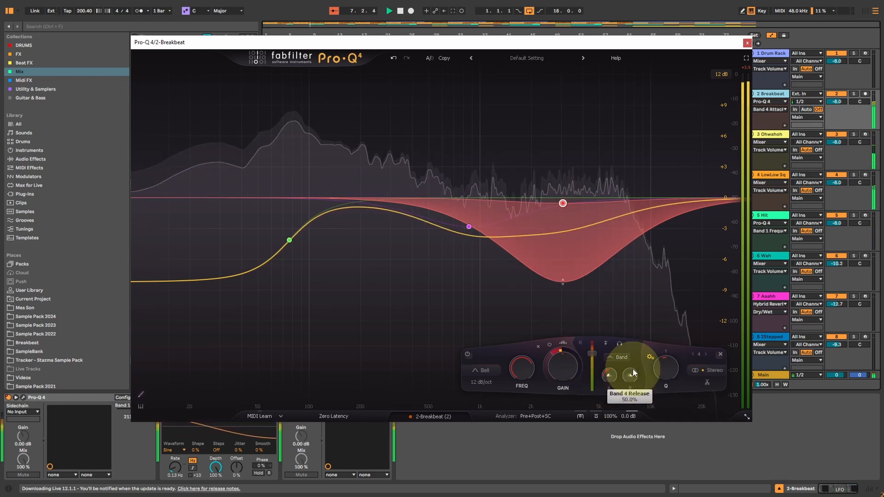
pyautogui.moveTo(630, 374); pyautogui.dragTo(630, 372)
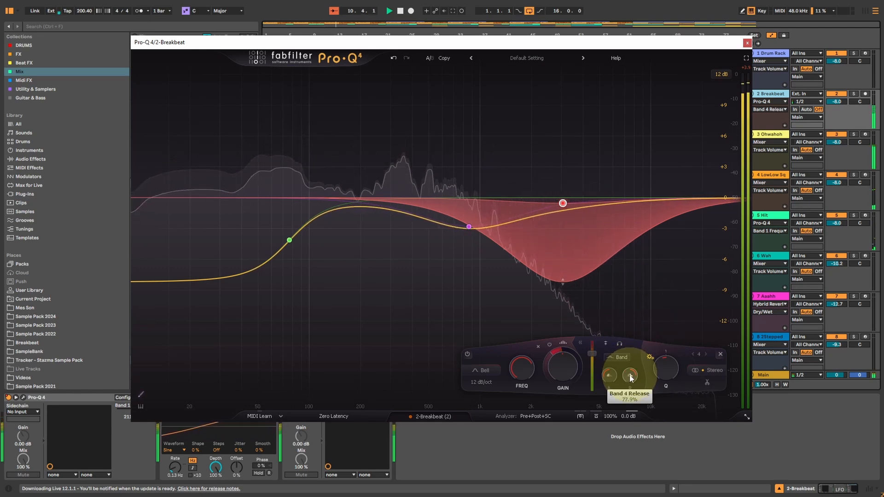
pyautogui.click(612, 376)
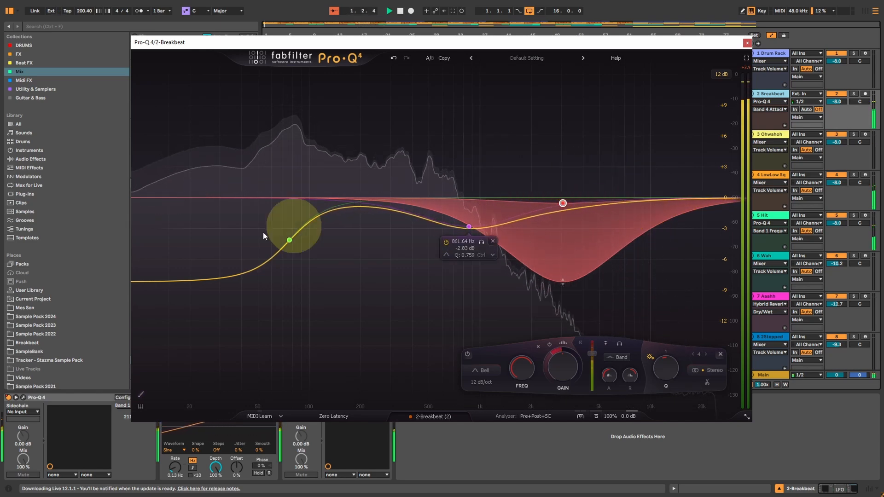
# Step: Open the instance list and look through the EQ curves of all the tracks
pyautogui.click(435, 417)
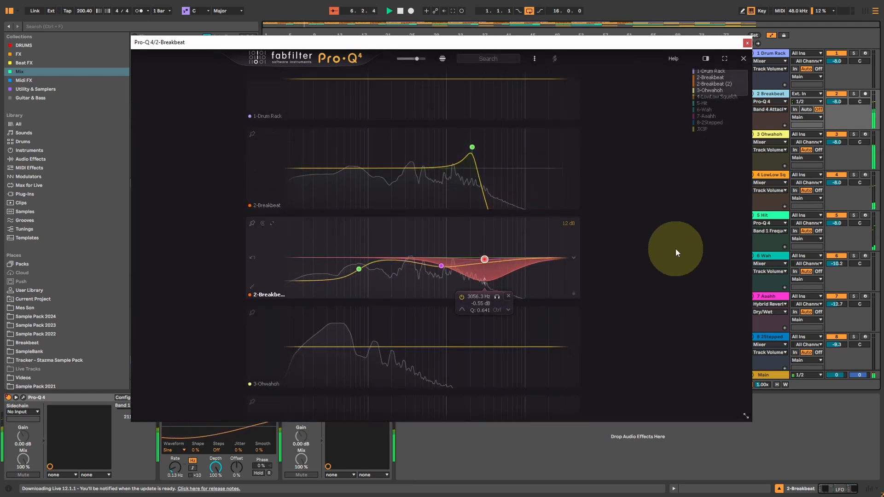
pyautogui.scroll(-9, 467, 250)
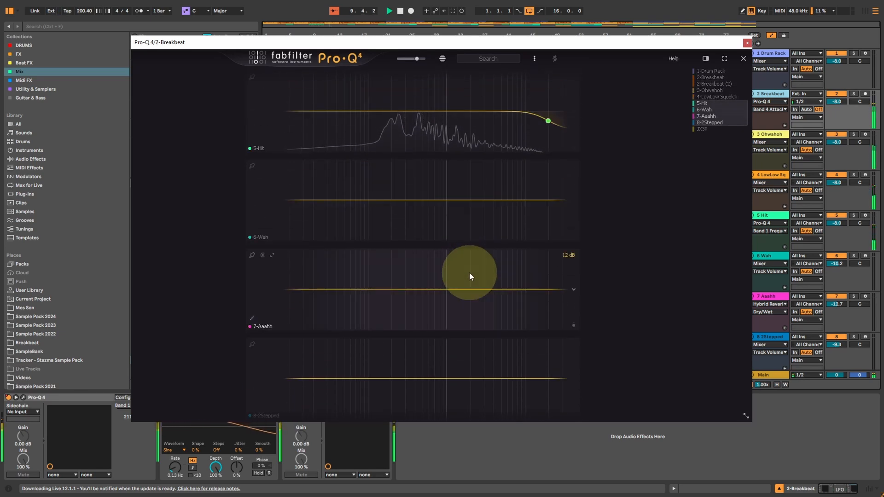
pyautogui.scroll(-2, 469, 273)
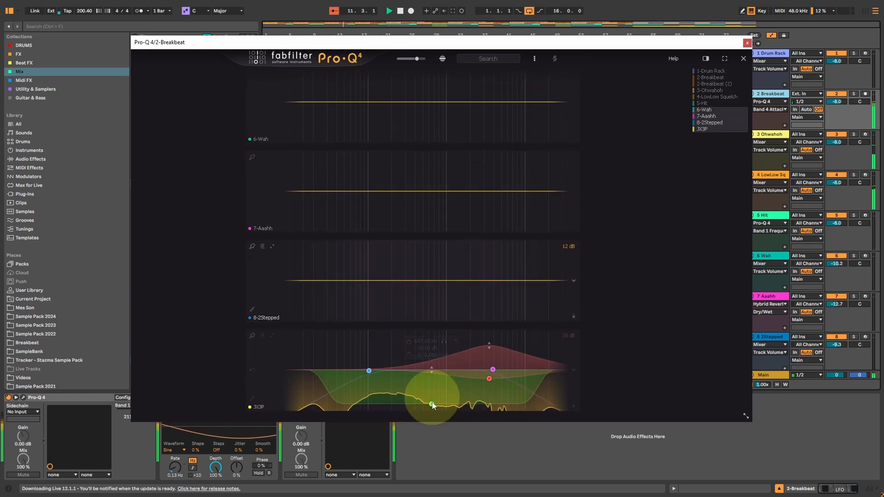
pyautogui.scroll(8, 440, 369)
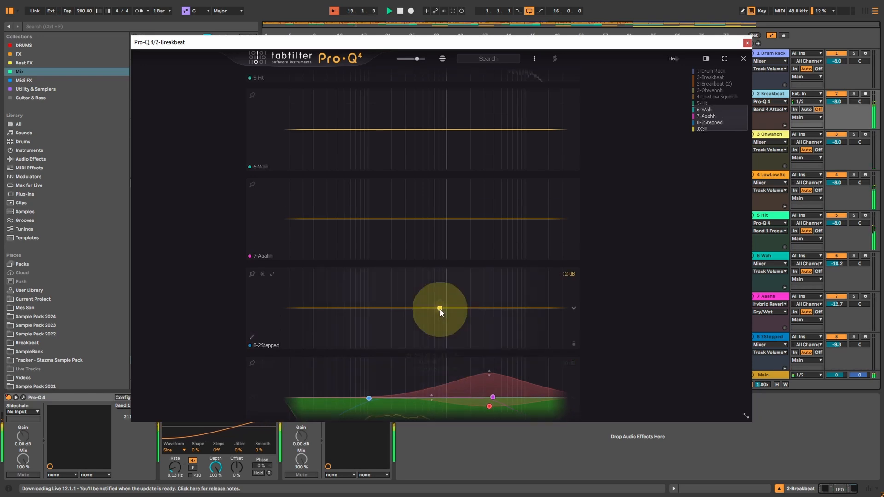
pyautogui.scroll(3, 454, 181)
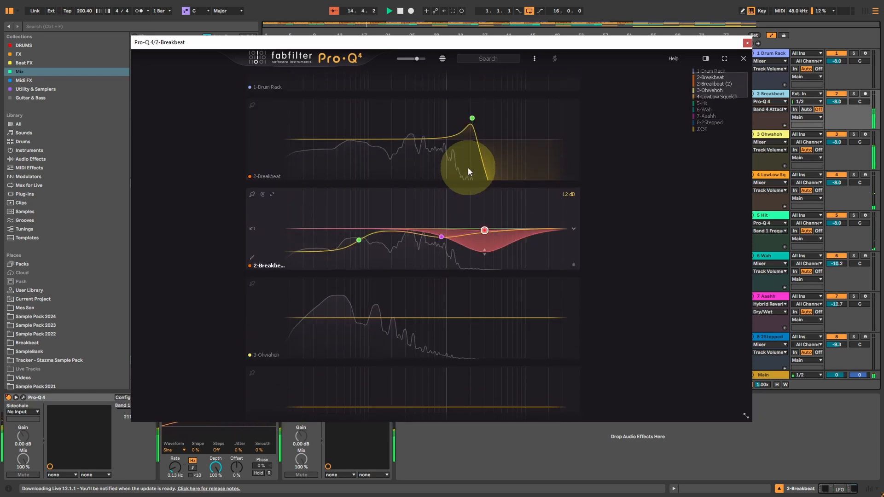
# Step: Try a bell boost near 3.8 kHz on the second Breakbeat EQ within the instance list, delete it, and close the list
pyautogui.doubleClick(492, 215)
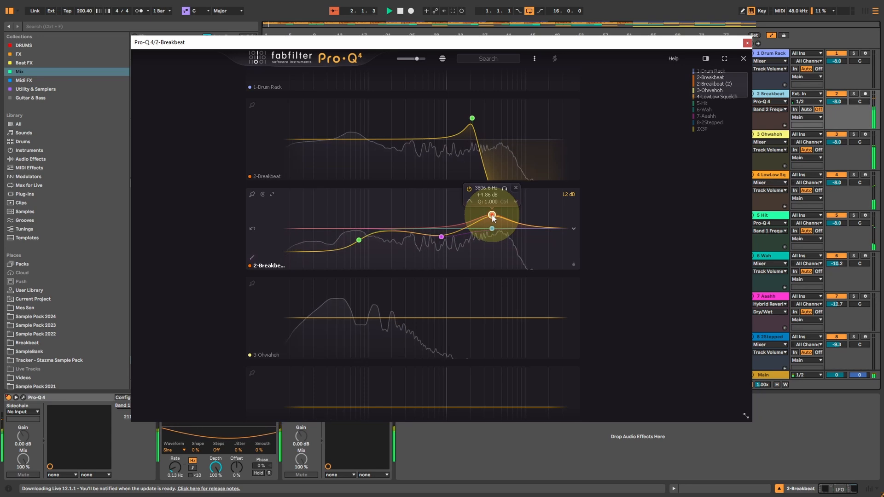
pyautogui.click(516, 188)
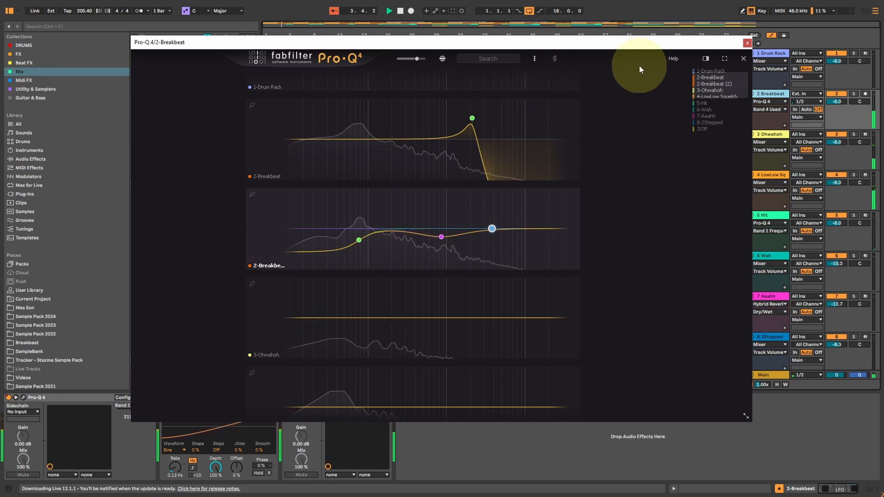
pyautogui.click(744, 58)
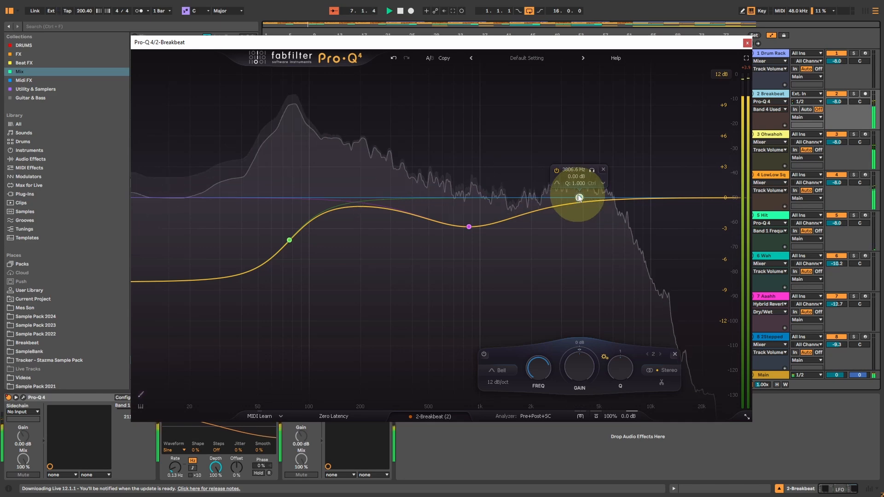
# Step: Add a spectral dynamic bell near 3.7 kHz with a dynamic range of about -10.9 dB to the Breakbeat EQ
pyautogui.moveTo(544, 209); pyautogui.dragTo(580, 220)
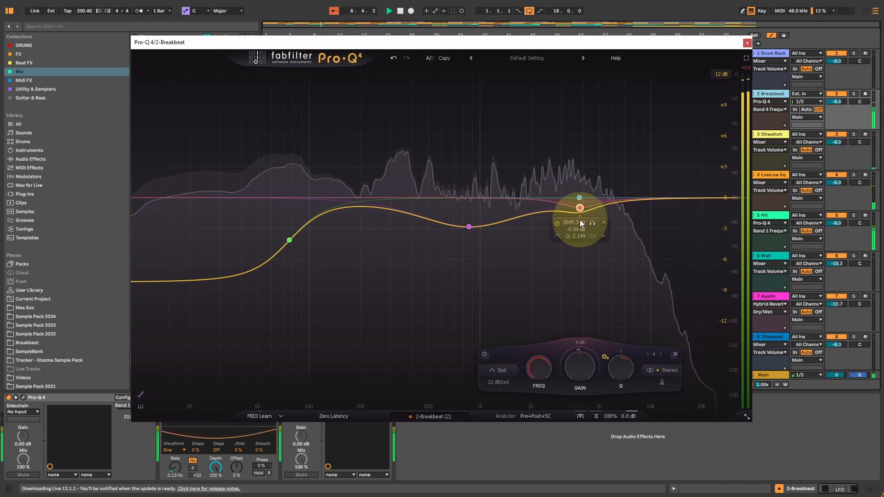
pyautogui.moveTo(575, 348)
pyautogui.mouseDown()
pyautogui.moveTo(632, 360)
pyautogui.moveTo(623, 366)
pyautogui.moveTo(576, 349)
pyautogui.mouseUp()
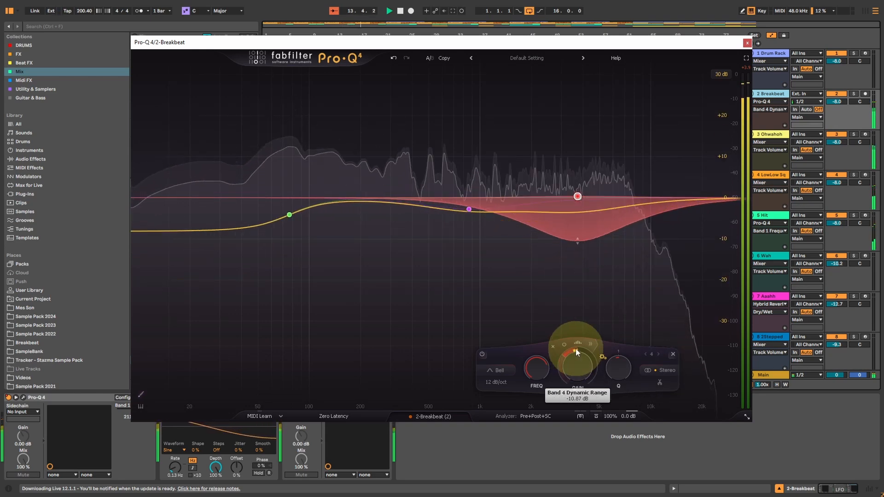
pyautogui.click(577, 344)
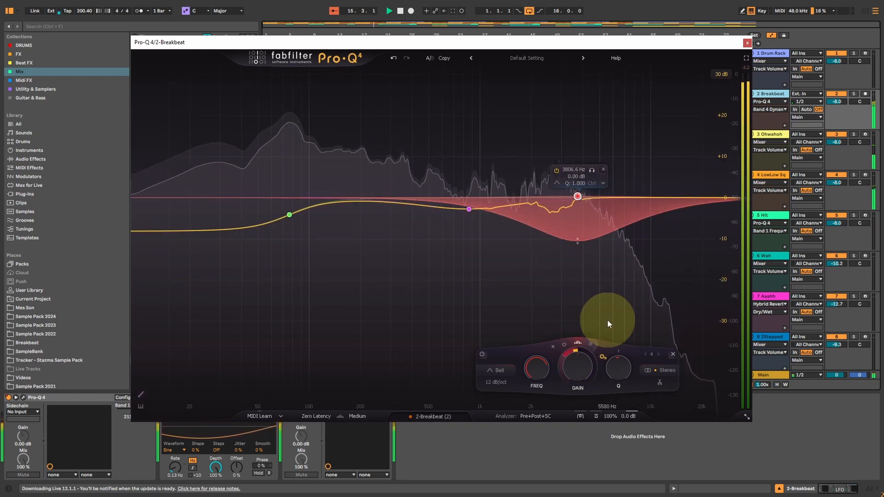
# Step: Reveal the spectral band's dynamics settings, sweep its spectral density and leave it mid-range, and fine-tune its Q
pyautogui.click(591, 343)
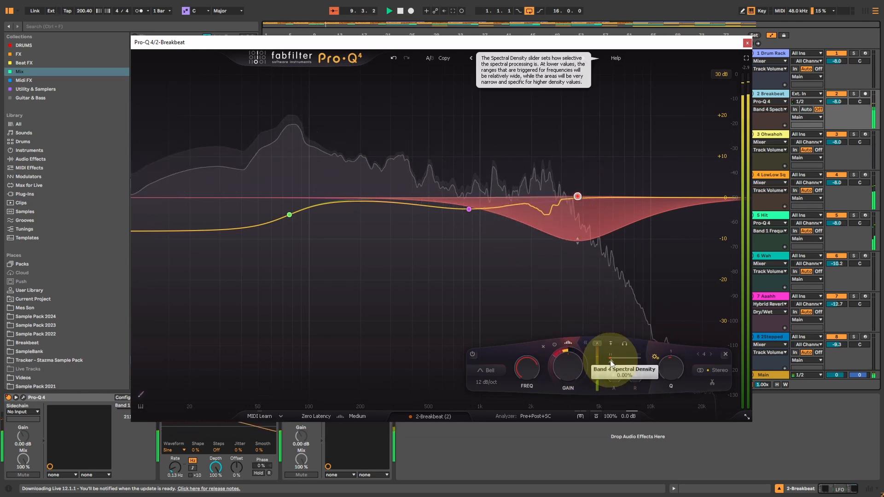
pyautogui.moveTo(611, 363); pyautogui.dragTo(654, 364)
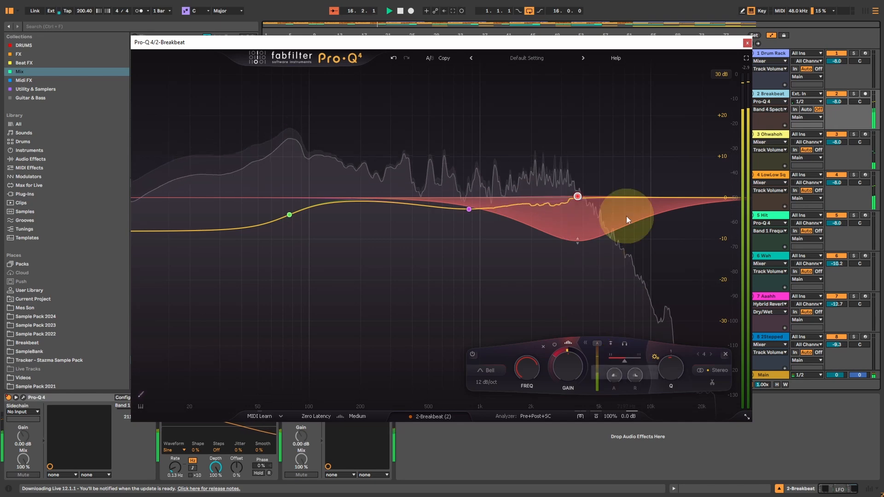
pyautogui.scroll(2, 577, 243)
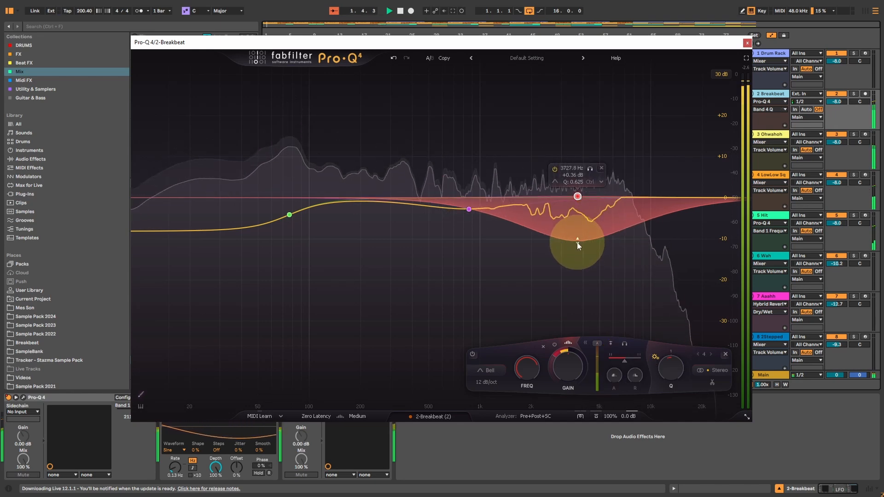
# Step: Close the Breakbeat EQ and loop the arrangement from bar 1 to bar 65
pyautogui.click(747, 43)
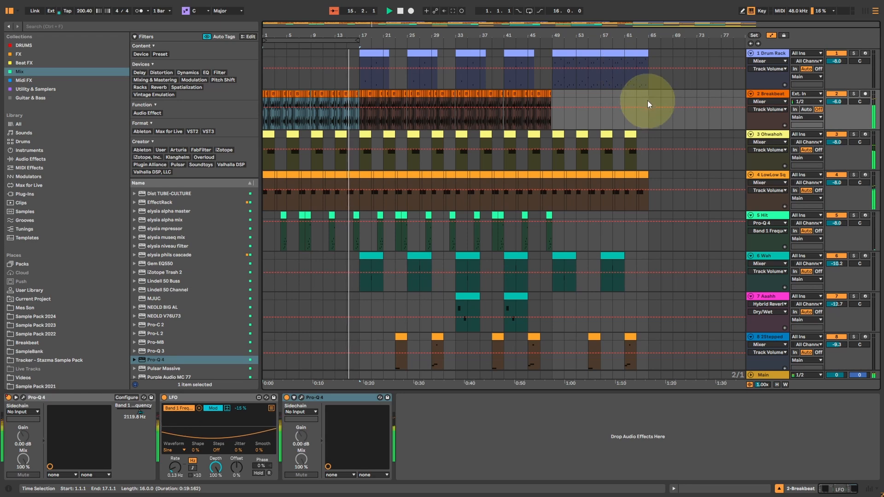
pyautogui.moveTo(648, 103); pyautogui.dragTo(176, 111)
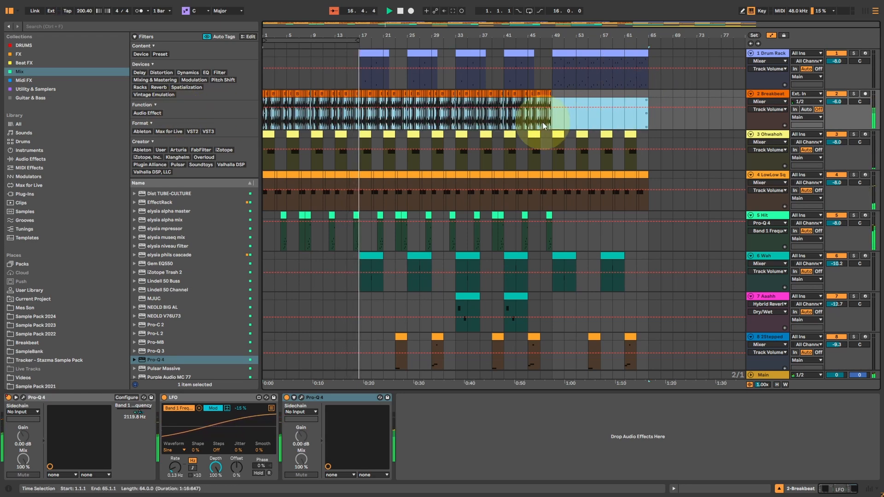
pyautogui.hotkey('ctrl', 'l')
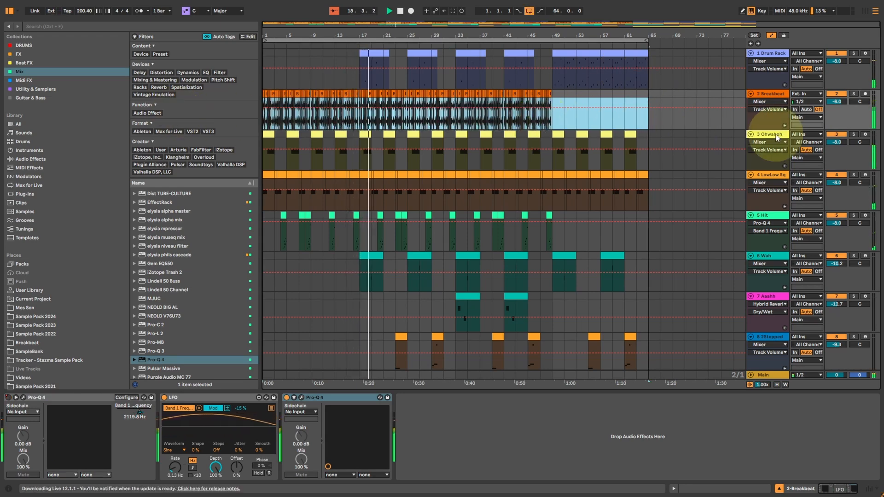
# Step: Add a 12 dB/oct high cut at about 846 Hz with a Q of about 0.81 to the Ohwahoh track's EQ, and close it
pyautogui.click(777, 137)
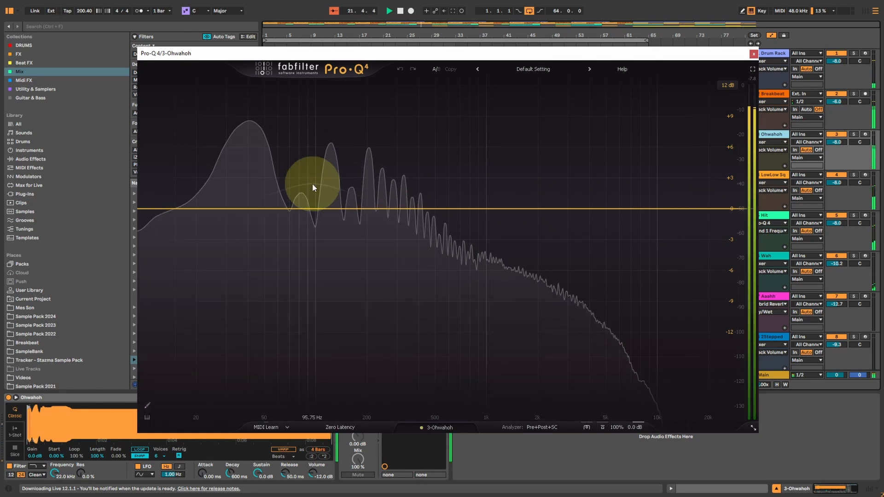
pyautogui.moveTo(731, 209); pyautogui.dragTo(509, 250)
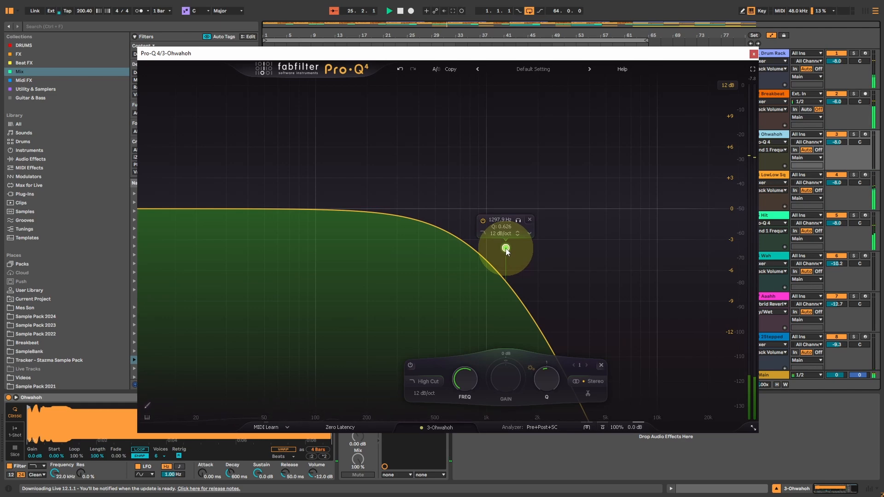
pyautogui.moveTo(506, 249); pyautogui.dragTo(474, 227)
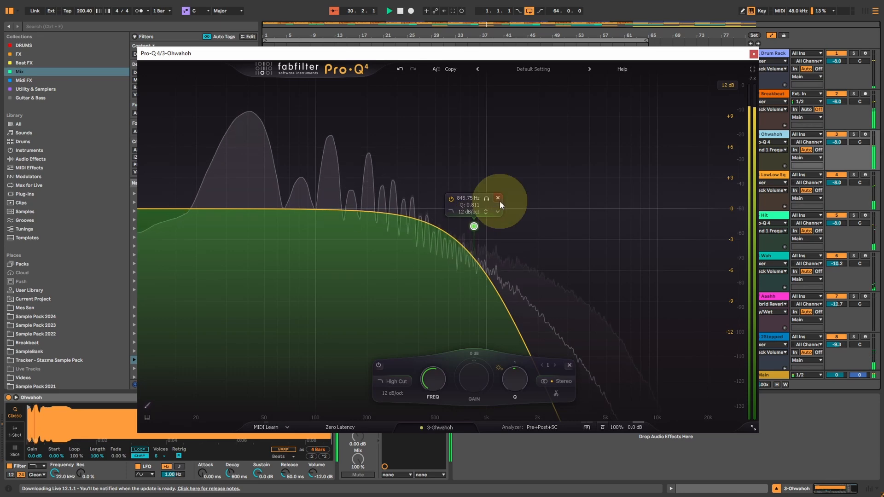
pyautogui.click(753, 54)
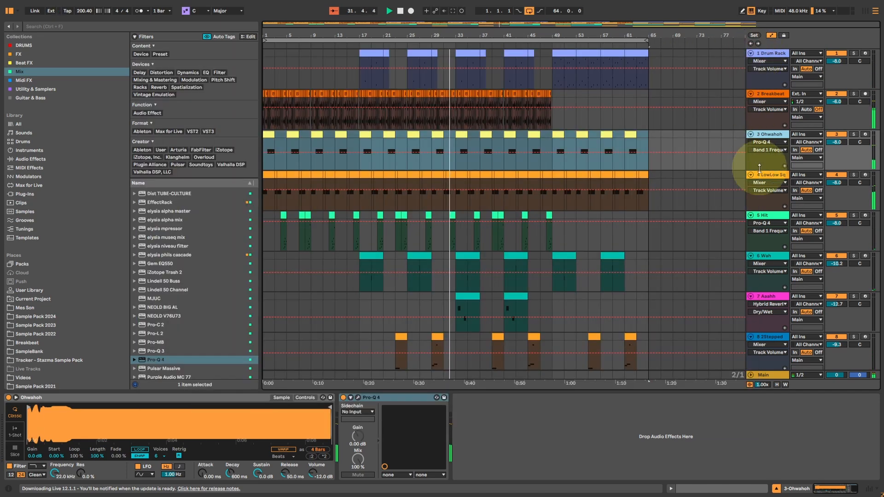
# Step: Open the LowLow Squelch track's EQ and add a band at about 16740 Hz with 0 dB of gain
pyautogui.click(762, 179)
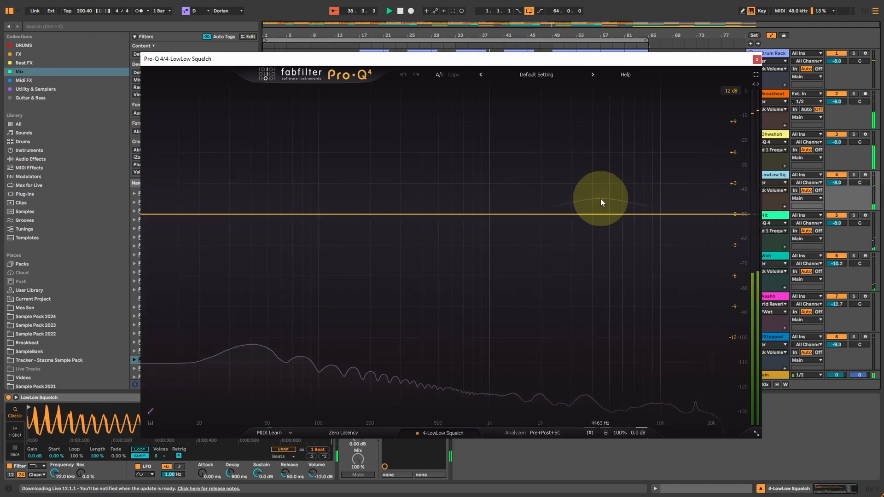
pyautogui.click(699, 215)
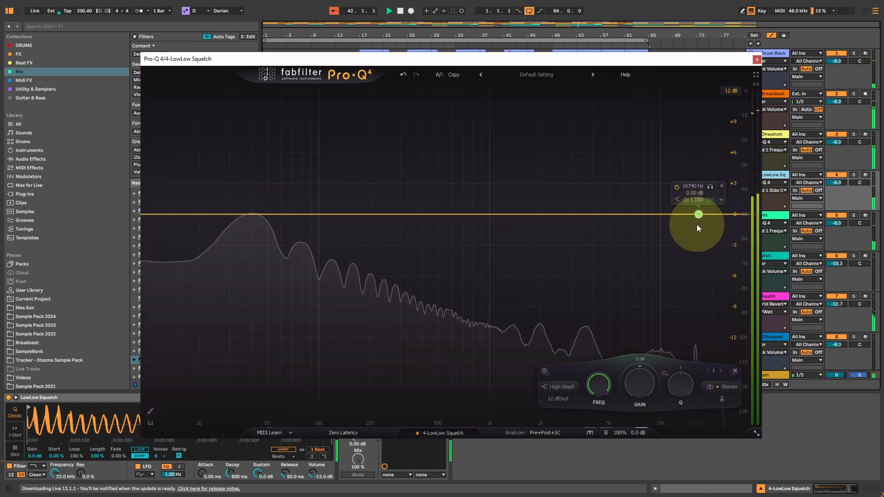
pyautogui.moveTo(640, 368); pyautogui.dragTo(638, 369)
# Step: Cycle the 16.7 kHz band through filter shapes such as Band Pass and All Pass, settle on High Cut, and close the EQ
pyautogui.scroll(-3, 560, 390)
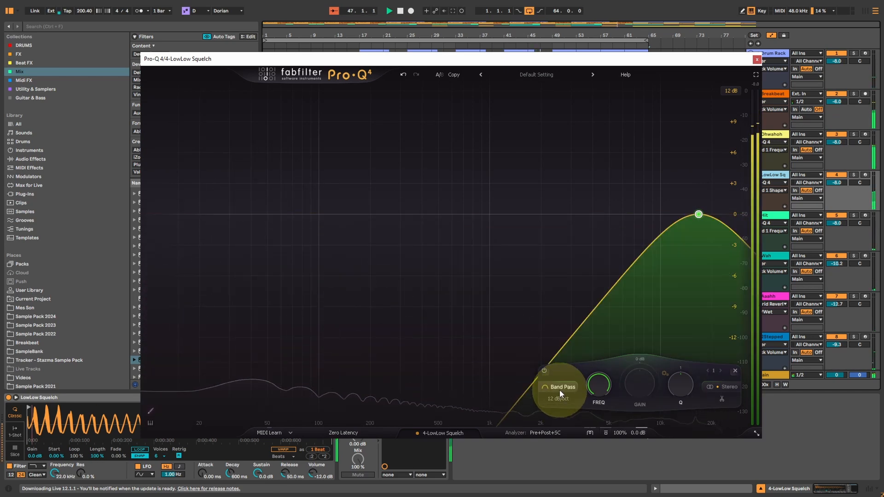
pyautogui.scroll(2, 559, 390)
pyautogui.scroll(-2, 559, 390)
pyautogui.scroll(5, 560, 391)
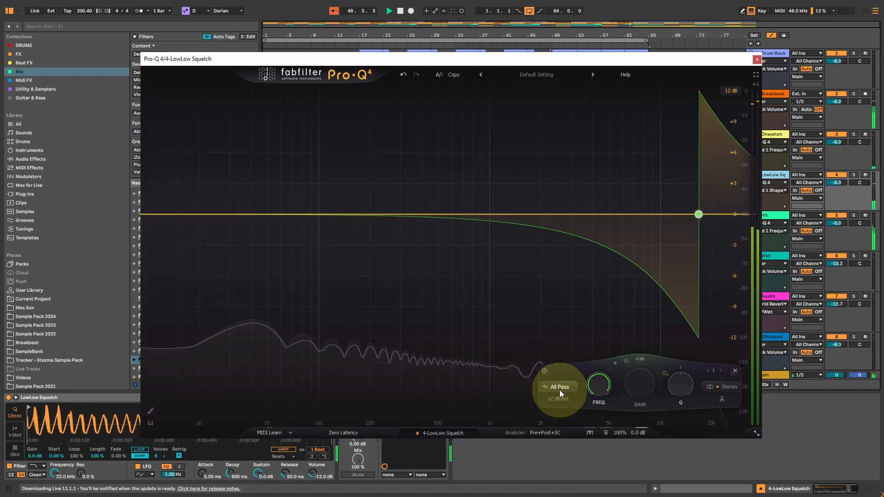
pyautogui.scroll(-3, 560, 390)
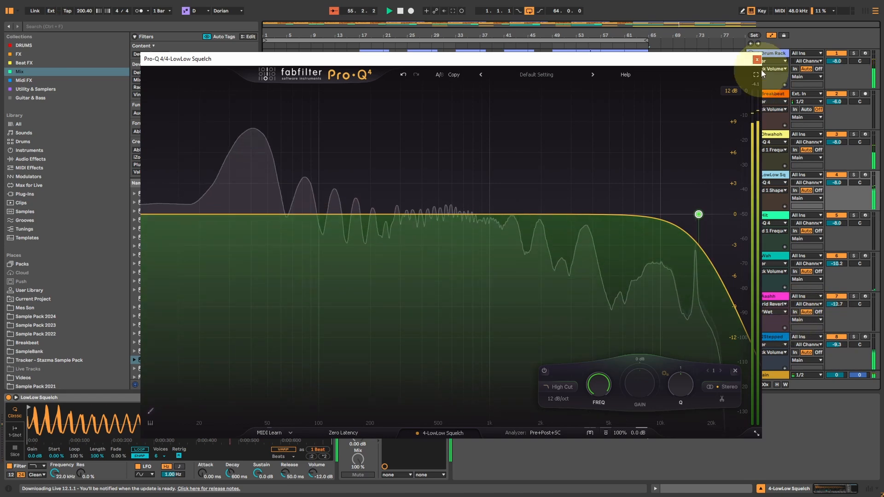
pyautogui.click(756, 59)
# Step: Open the JX3P track's Pro-Q 4, look over its band settings, and close it
pyautogui.scroll(-5, 611, 270)
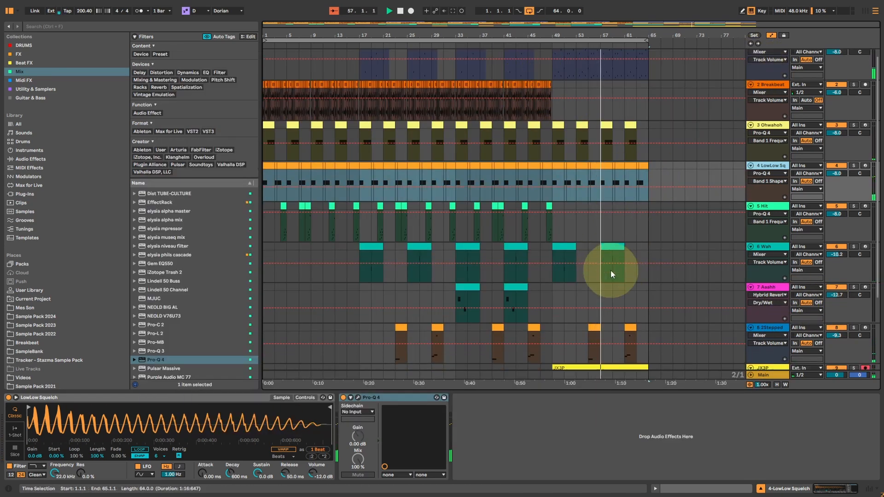
pyautogui.click(767, 277)
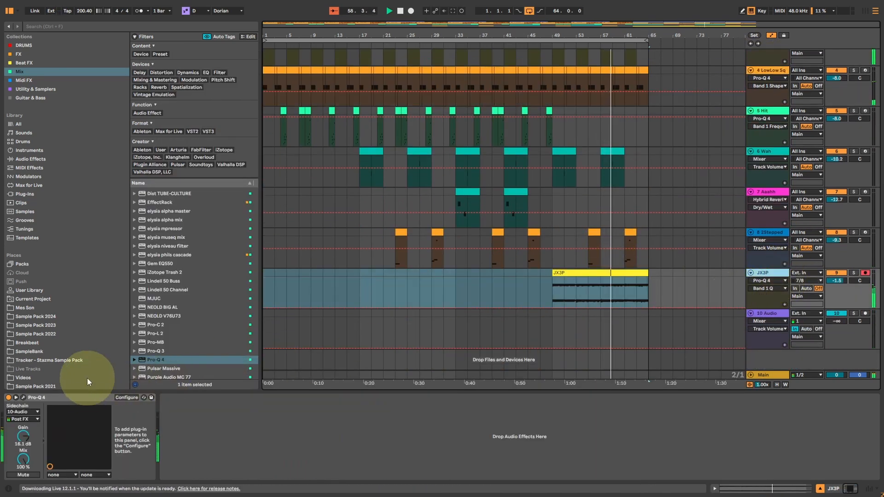
pyautogui.click(21, 399)
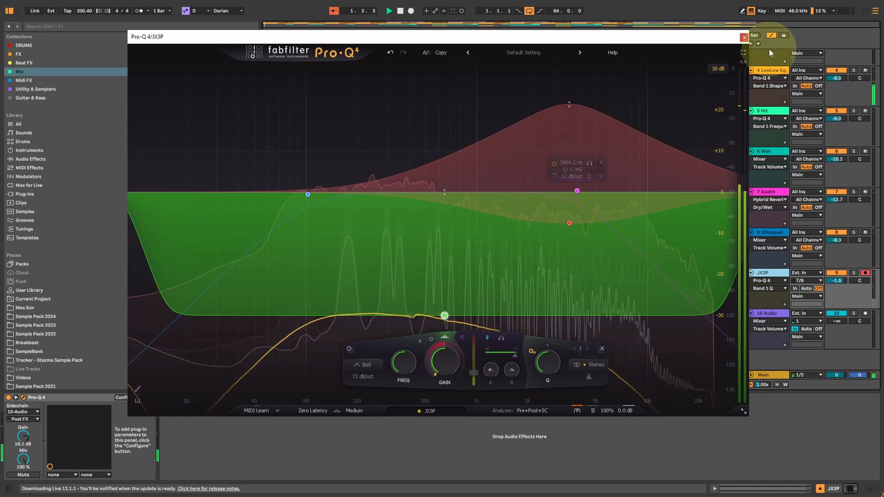
pyautogui.click(745, 37)
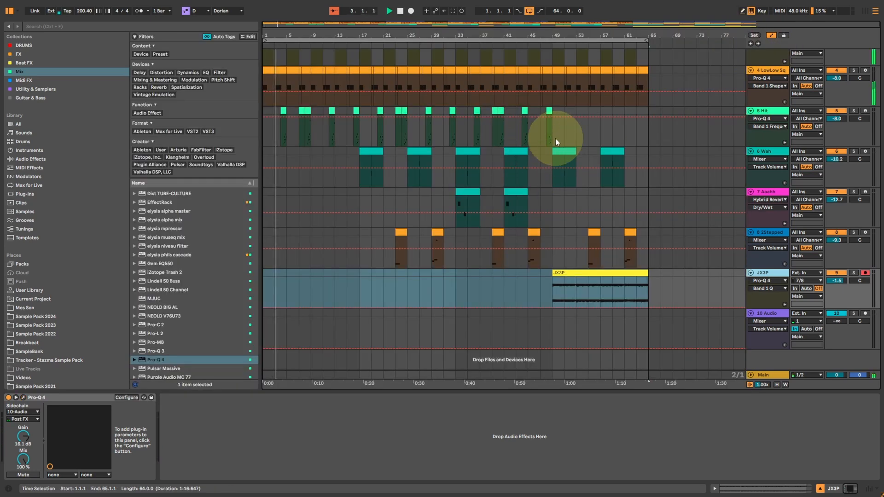
# Step: Loop bars 49 to 65 of the arrangement and open the JX3P track's Pro-Q 4
pyautogui.moveTo(552, 260); pyautogui.dragTo(647, 253)
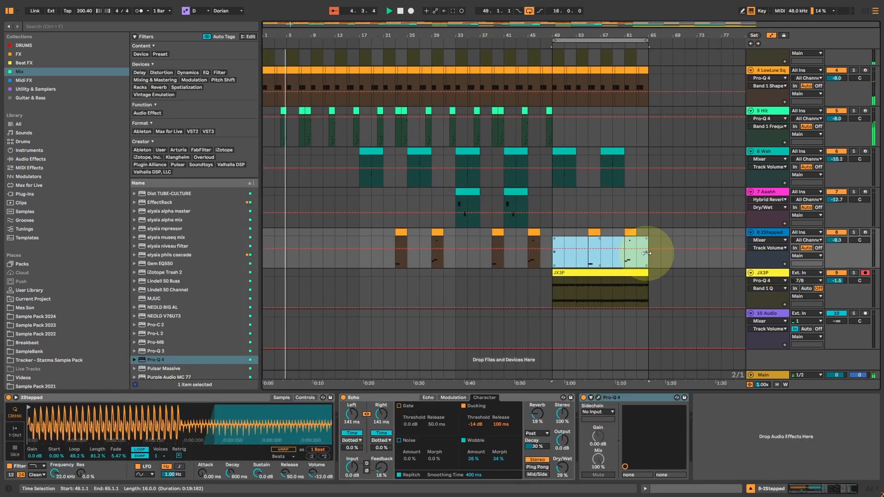
pyautogui.click(774, 273)
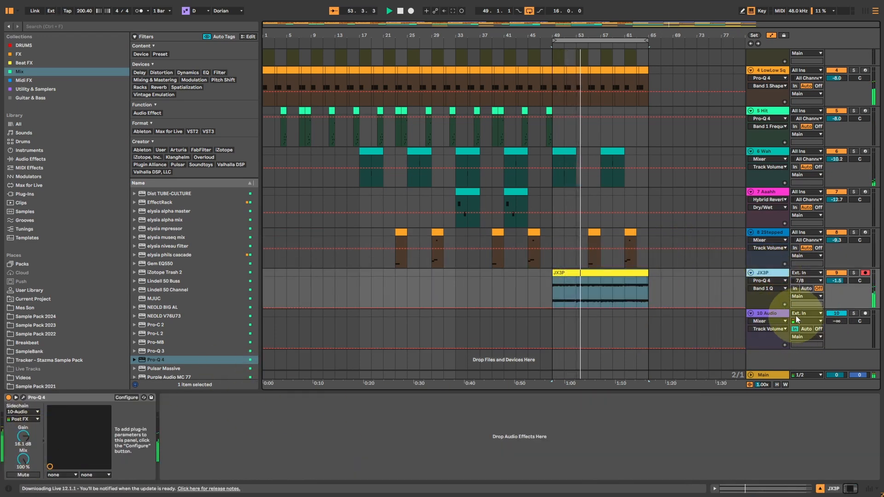
pyautogui.click(23, 397)
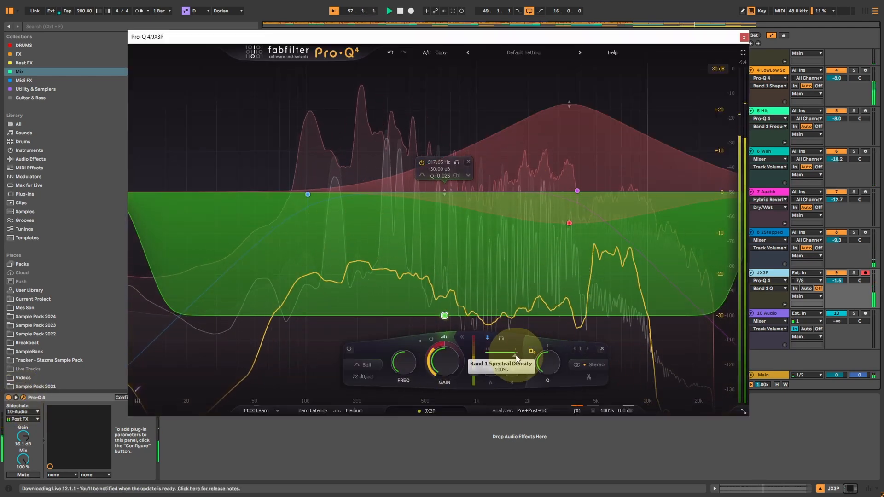
# Step: Select the JX3P EQ's high cut and its dynamic bell near 3.5 kHz to examine their settings
pyautogui.click(570, 223)
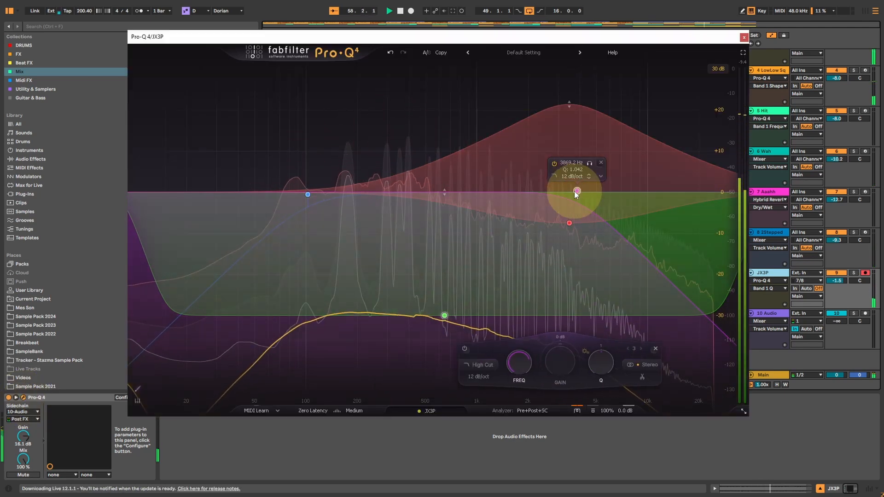
pyautogui.click(569, 223)
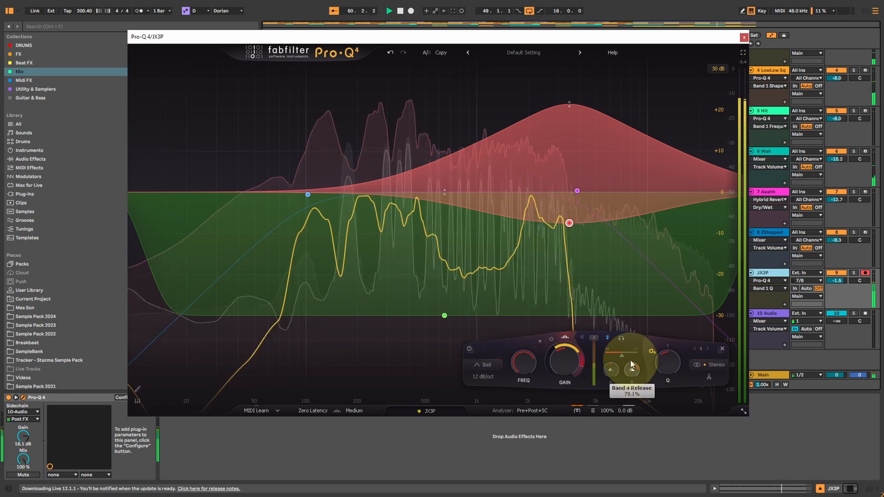
# Step: Lower the spectral density of the JX3P EQ's 3.5 kHz bell, compare the Clean and Subtle character modes, and close the EQ
pyautogui.moveTo(622, 356)
pyautogui.mouseDown()
pyautogui.moveTo(635, 356)
pyautogui.moveTo(609, 356)
pyautogui.mouseUp()
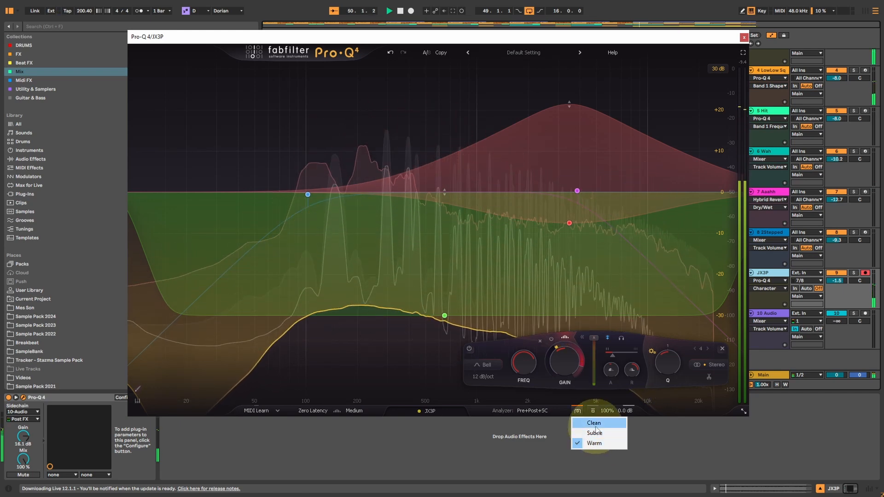
pyautogui.click(593, 423)
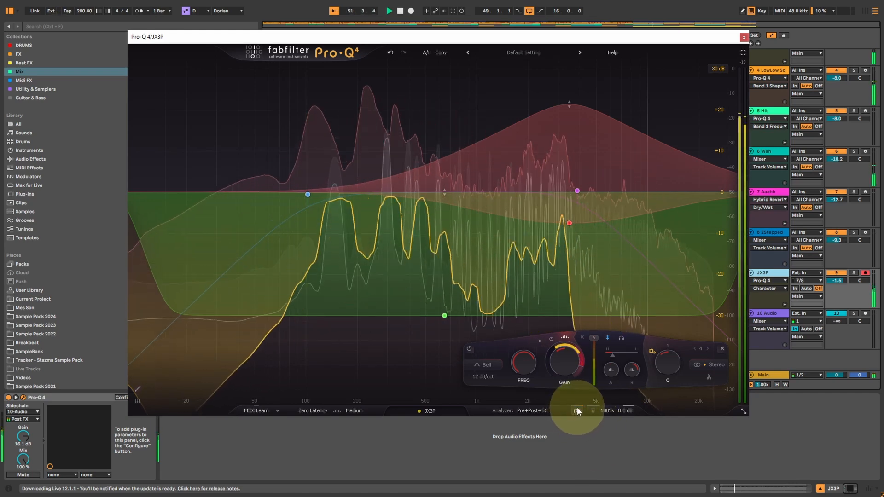
pyautogui.moveTo(576, 410)
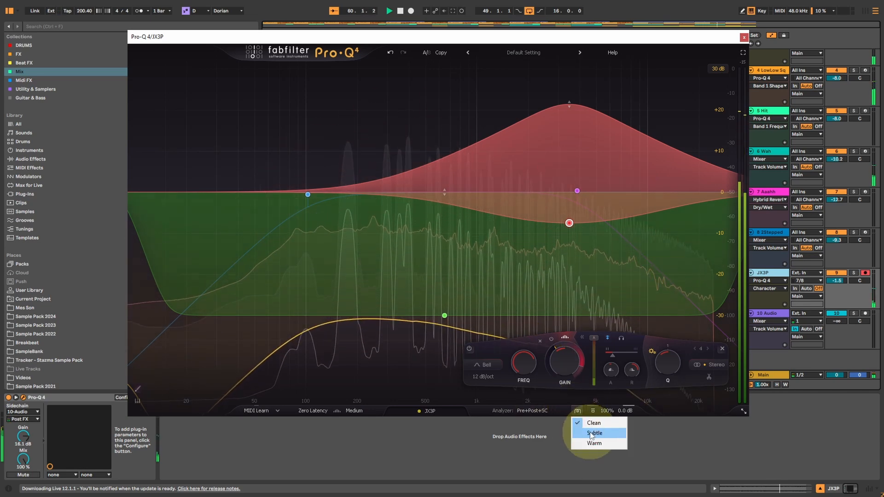
pyautogui.click(592, 434)
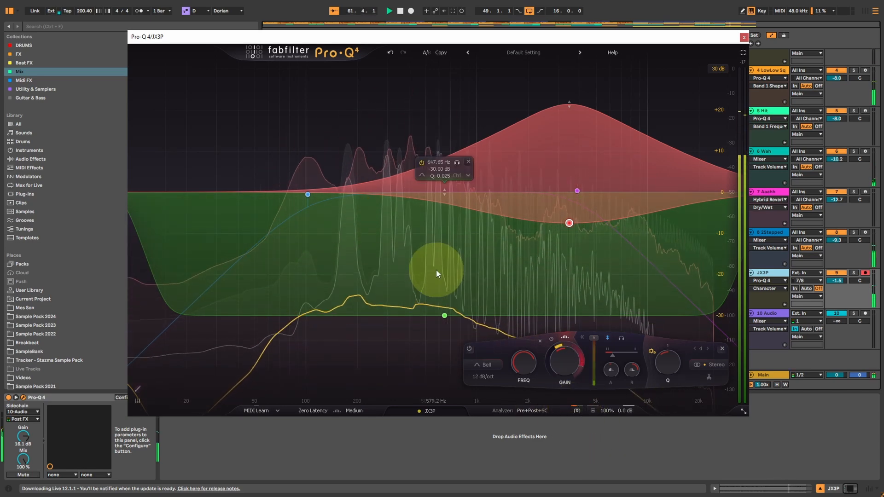
pyautogui.click(574, 409)
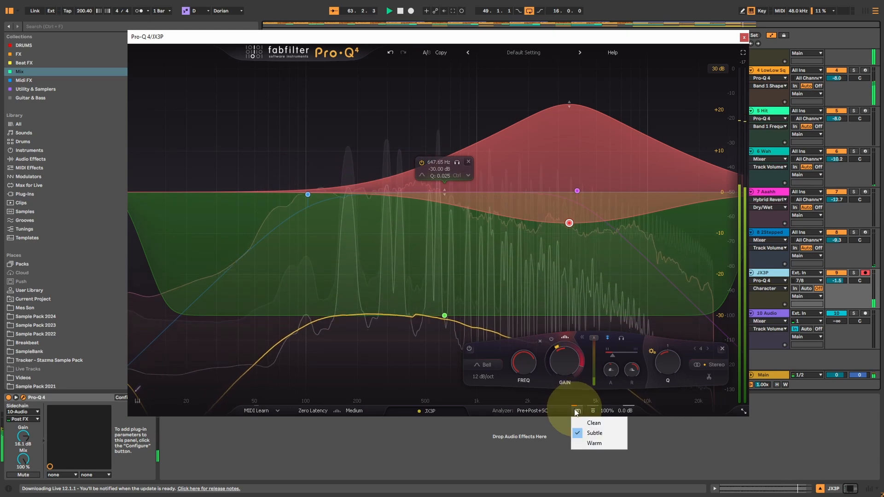
pyautogui.click(575, 432)
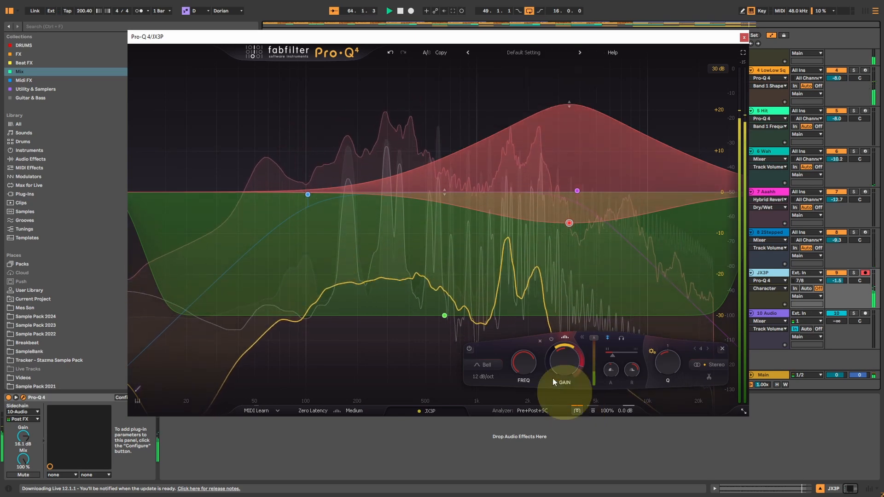
pyautogui.moveTo(318, 198)
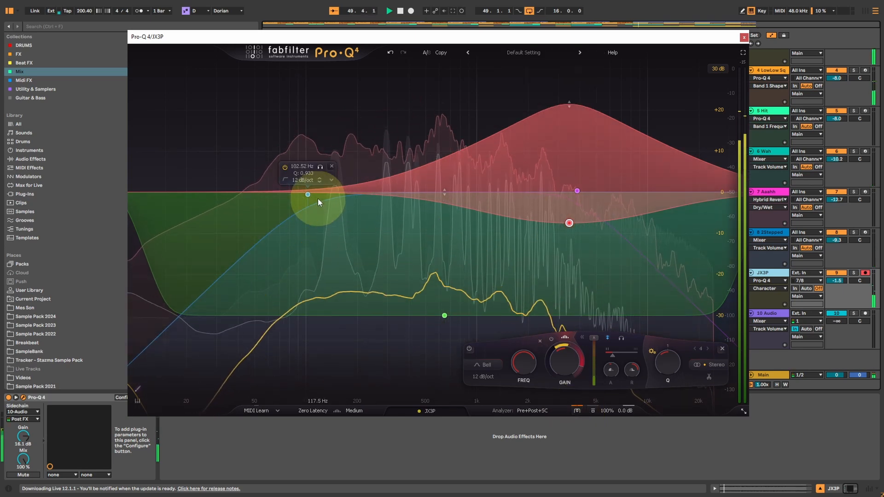
pyautogui.click(744, 37)
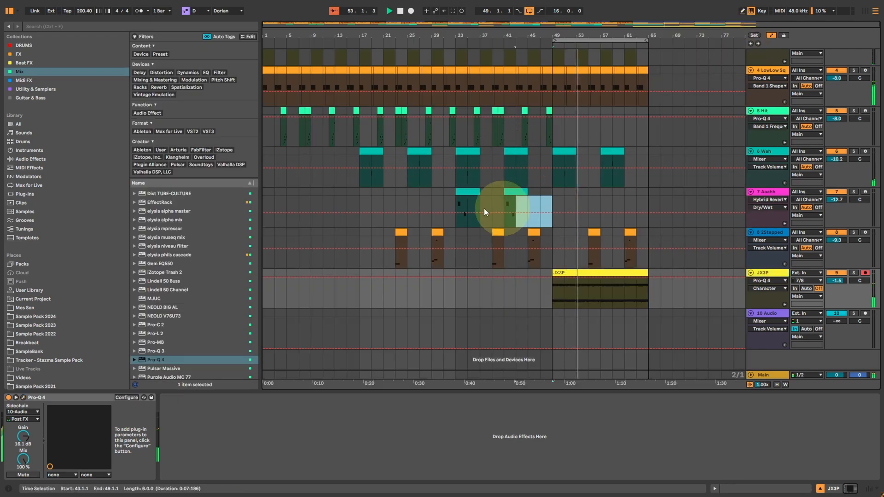
# Step: Loop bars 1 to 49 of the arrangement and open the LowLow Squelch track's Pro-Q 4
pyautogui.moveTo(484, 209); pyautogui.dragTo(184, 202)
pyautogui.hotkey('ctrl', 'l')
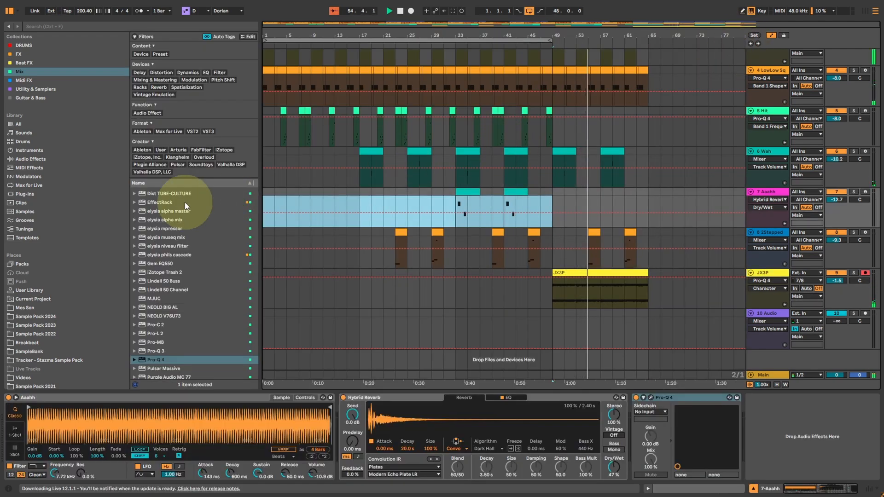
pyautogui.scroll(3, 319, 180)
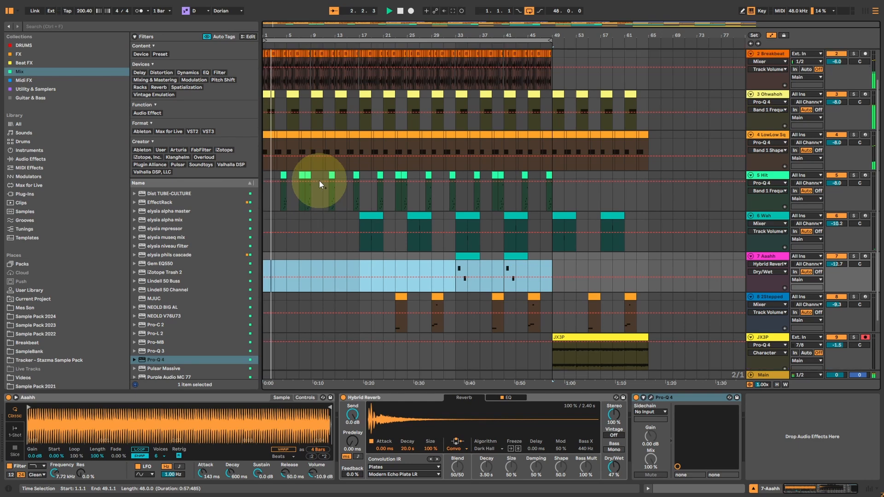
pyautogui.scroll(2, 319, 181)
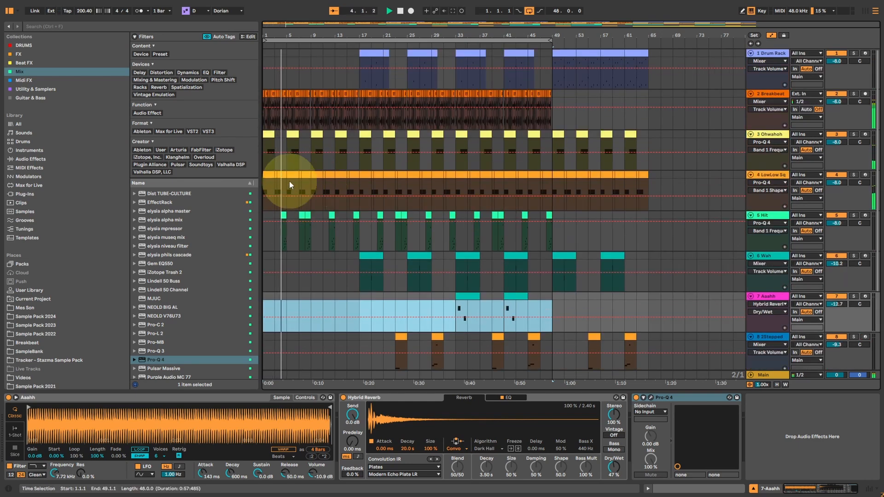
pyautogui.click(271, 178)
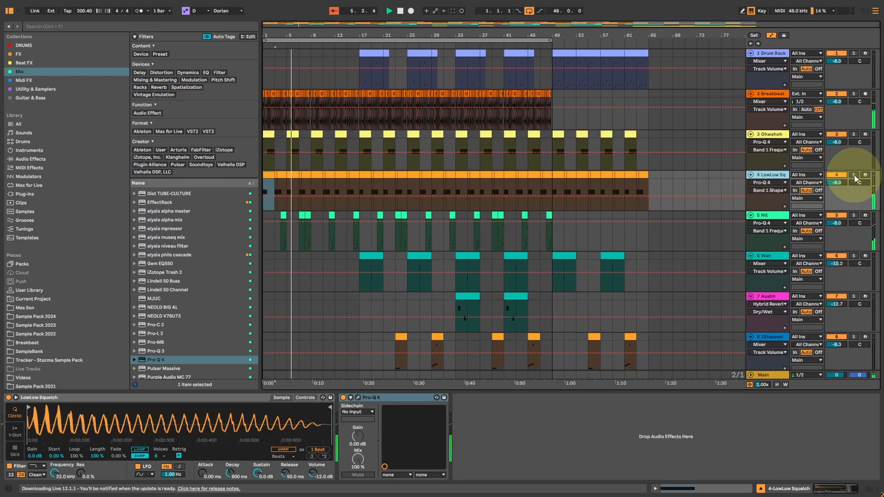
pyautogui.click(357, 399)
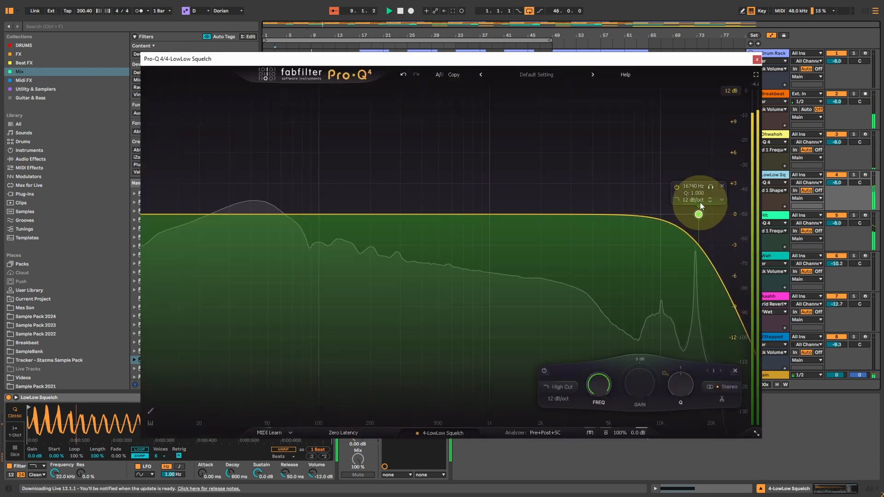
# Step: Try the 16.7 kHz band as a Band Pass and as a Bell with a downward dynamic range
pyautogui.click(676, 200)
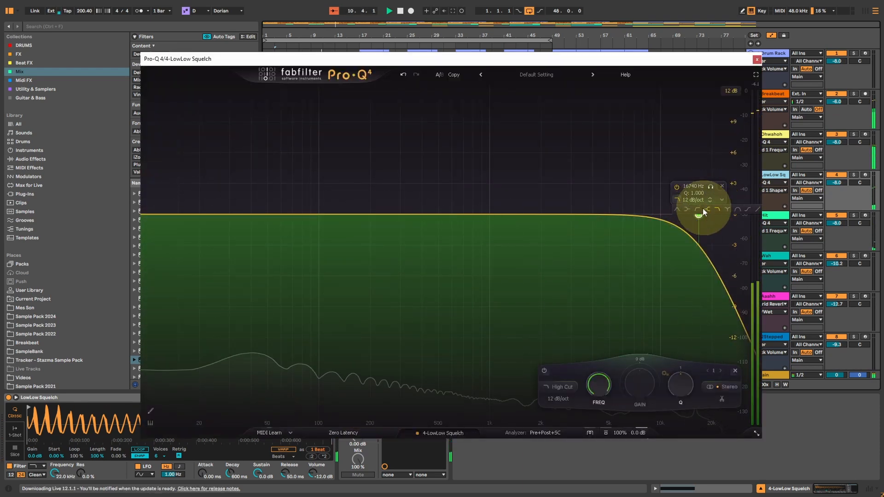
pyautogui.click(739, 209)
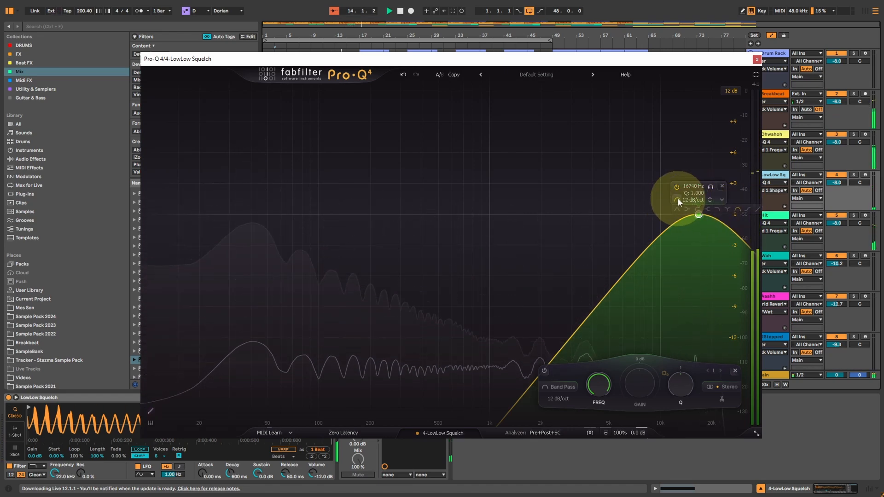
pyautogui.click(678, 199)
pyautogui.click(677, 211)
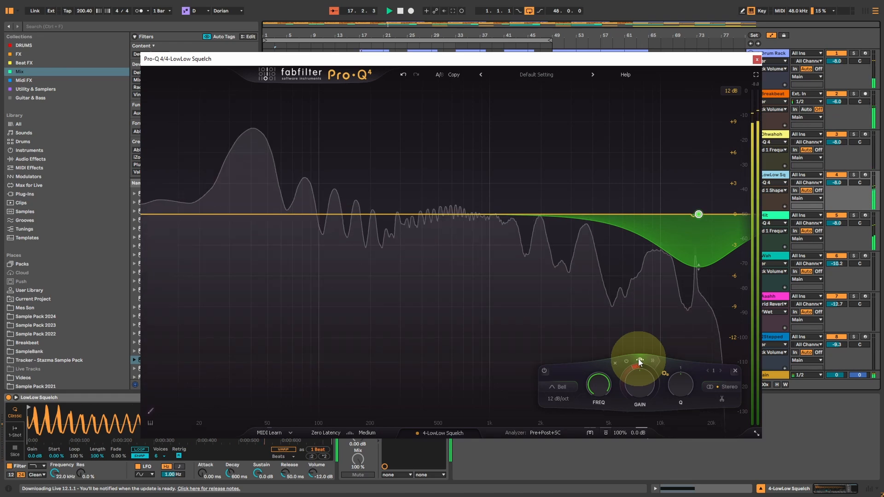
pyautogui.moveTo(643, 366)
pyautogui.scroll(-6, 640, 366)
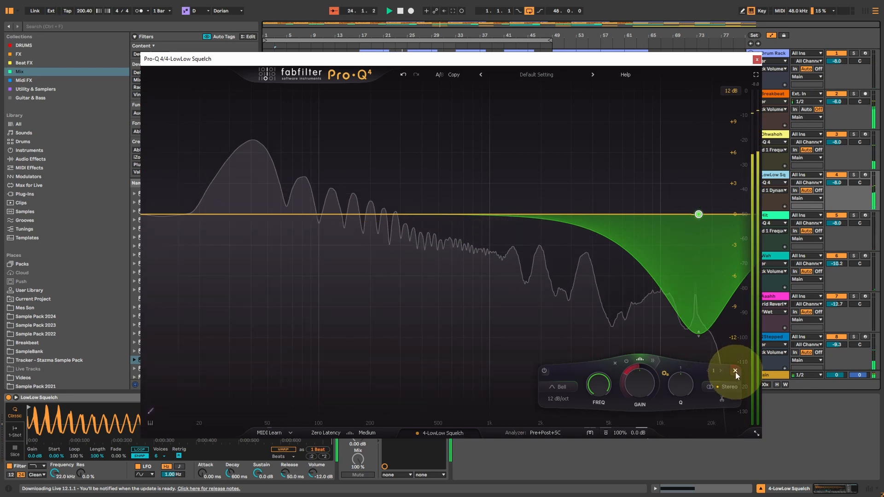
# Step: Replace the 16.7 kHz band with a -8.90 dB bell cut at 15929 Hz and a slight bell boost near 3.3 kHz
pyautogui.click(735, 371)
pyautogui.moveTo(645, 216); pyautogui.dragTo(695, 305)
pyautogui.moveTo(585, 220); pyautogui.dragTo(578, 197)
# Step: Give the 3.3 kHz bell an upward spectral dynamic range, lengthen its release above 50%, and adjust its threshold
pyautogui.moveTo(581, 369); pyautogui.dragTo(600, 375)
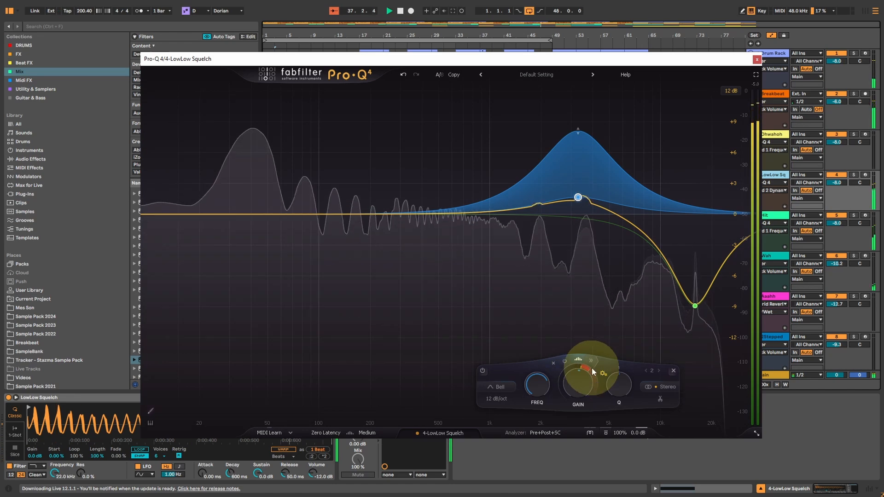
pyautogui.click(591, 360)
pyautogui.click(633, 376)
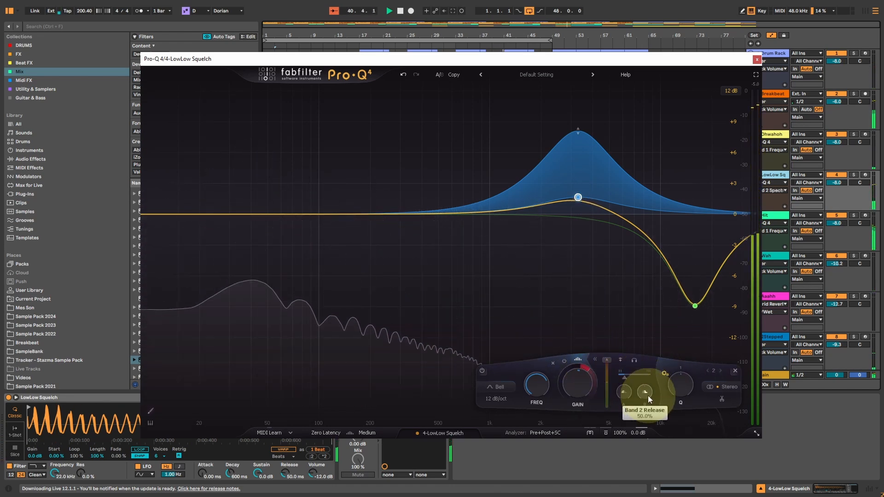
pyautogui.moveTo(644, 392); pyautogui.dragTo(644, 362)
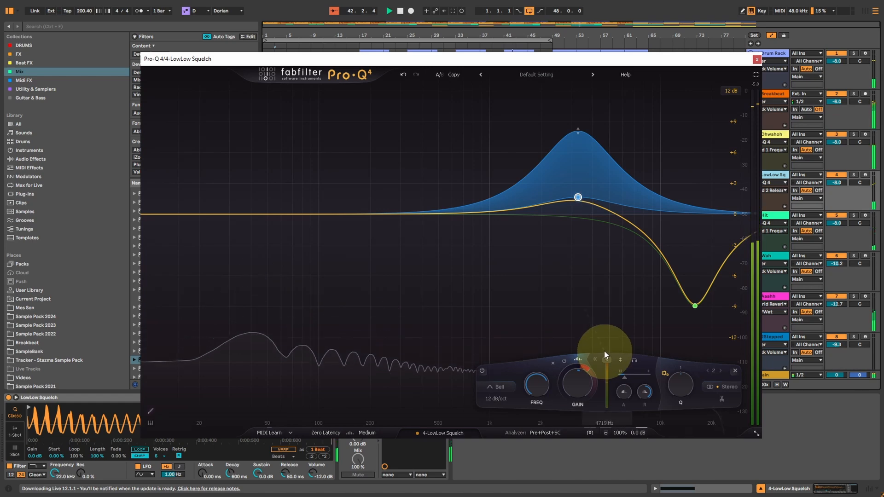
pyautogui.moveTo(606, 364); pyautogui.dragTo(606, 370)
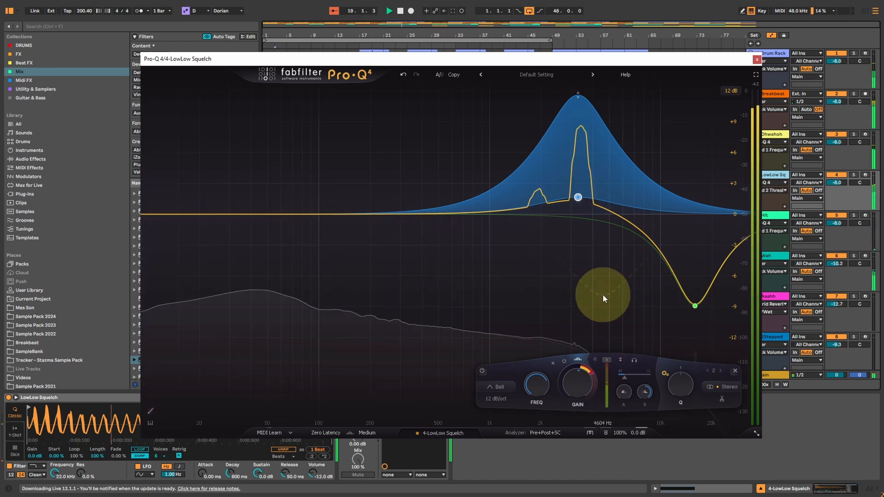
# Step: Compare the 3.3 kHz bell on and off while widening its Q to about 0.54, and lower the LowLow Squelch track volume to -10.0 dB
pyautogui.click(482, 370)
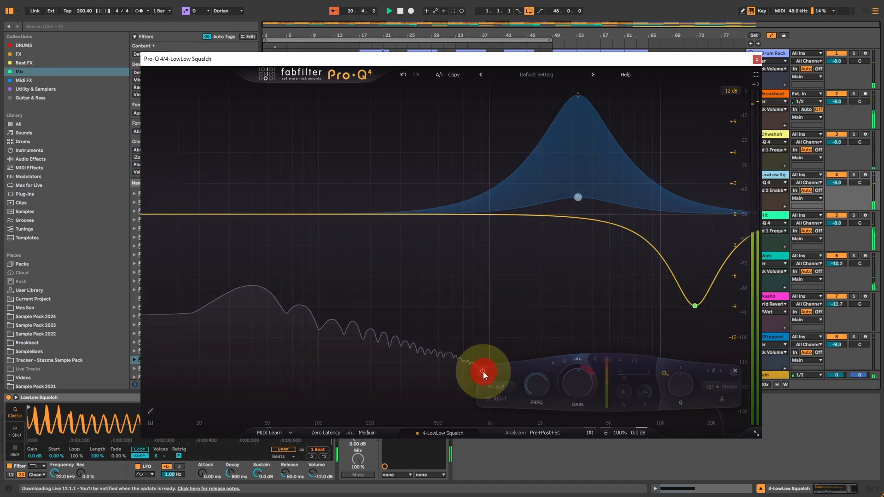
pyautogui.click(482, 371)
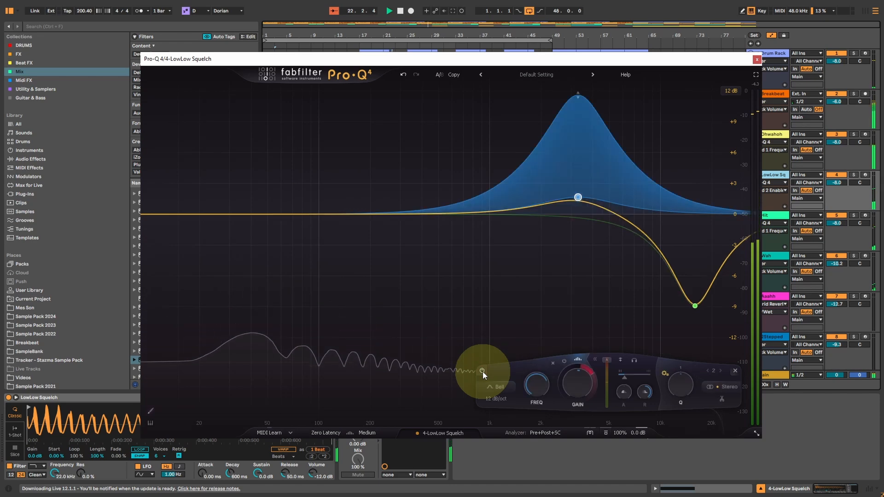
pyautogui.scroll(-5, 684, 380)
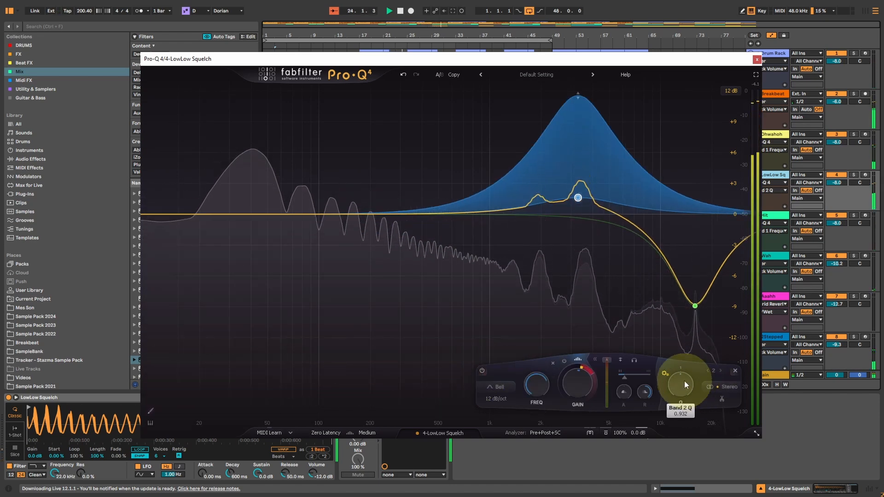
pyautogui.scroll(-1, 684, 380)
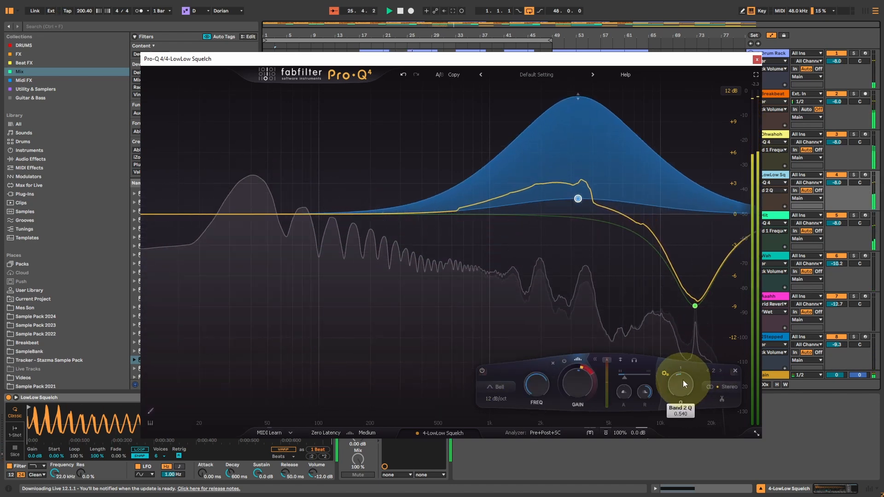
pyautogui.scroll(1, 683, 379)
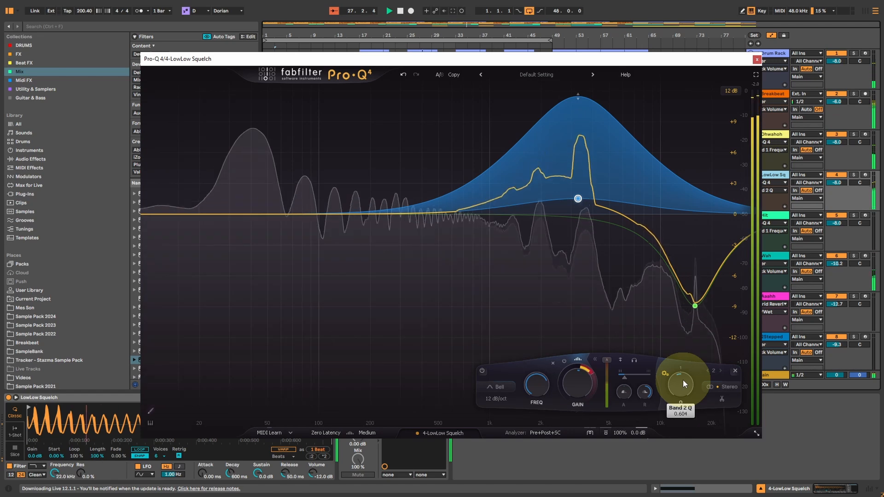
pyautogui.click(756, 59)
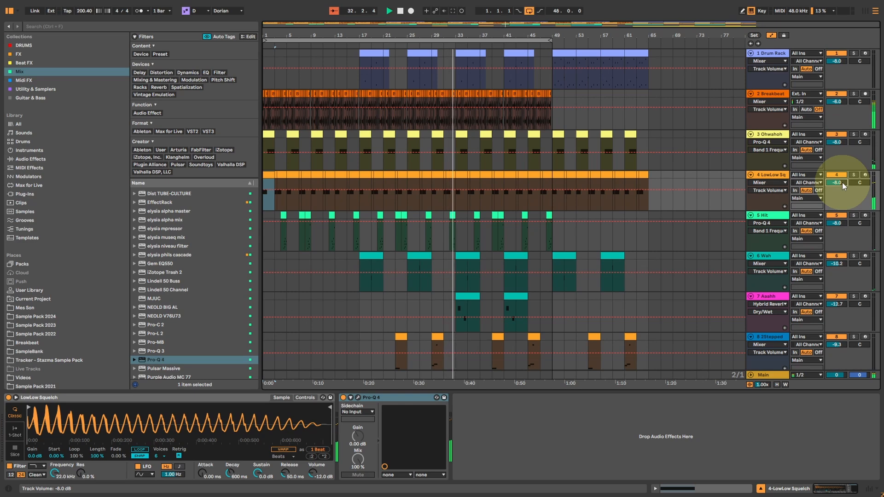
pyautogui.scroll(-2, 842, 183)
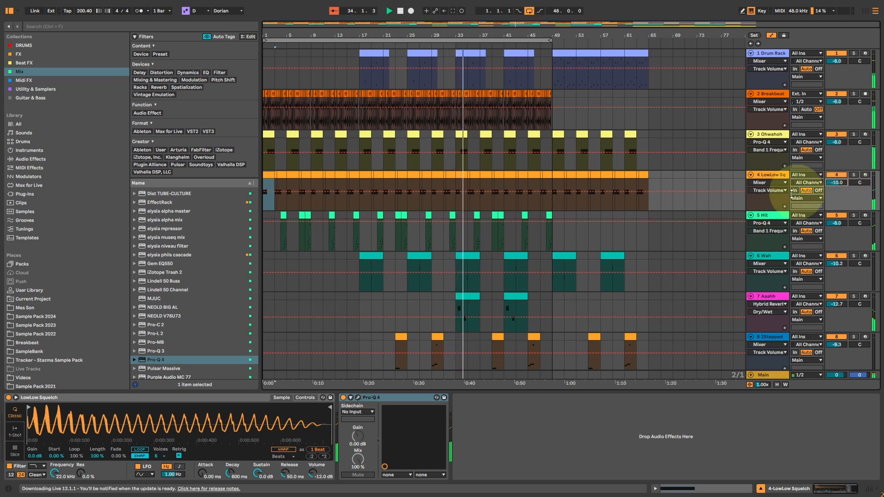
# Step: Open the Hit track's Pro-Q 4 and add a 12 dB/oct low cut at about 107.73 Hz
pyautogui.click(278, 239)
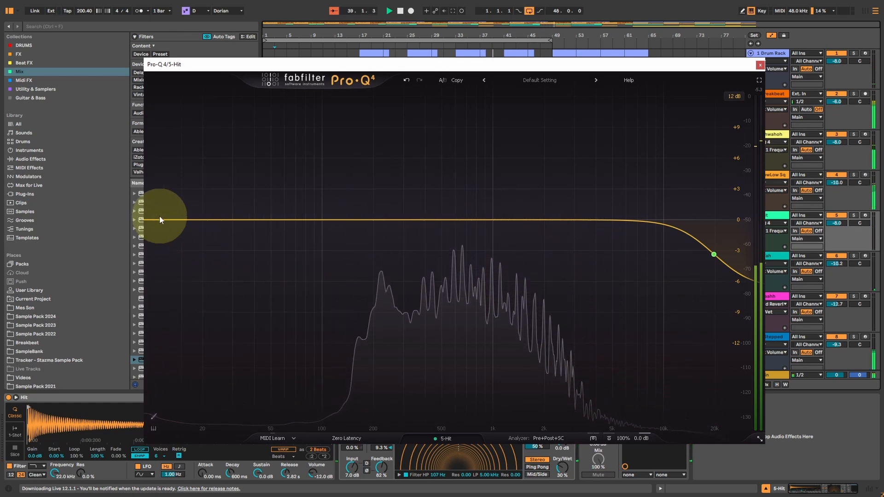
pyautogui.moveTo(159, 222); pyautogui.dragTo(329, 233)
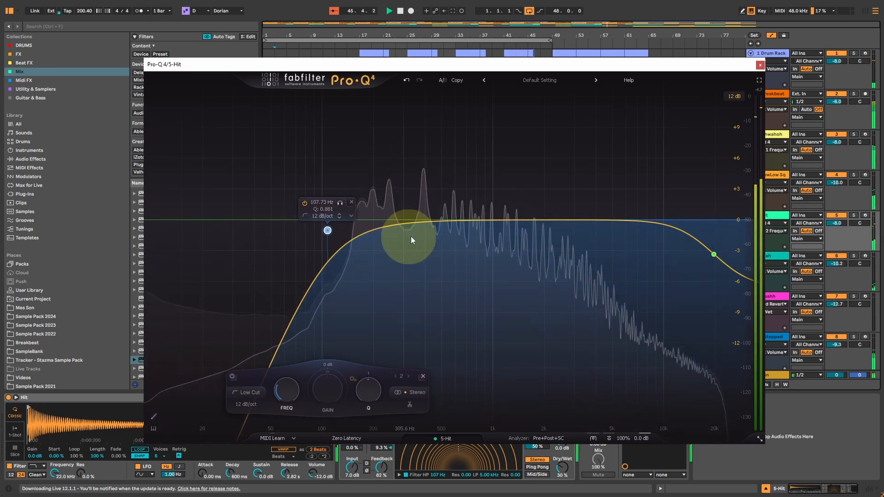
# Step: Use EQ Sketch on the Hit track to draw a 6 dB/oct low cut near 4 kHz and a bell boost of about 3.6 dB near 7.3 kHz
pyautogui.click(154, 417)
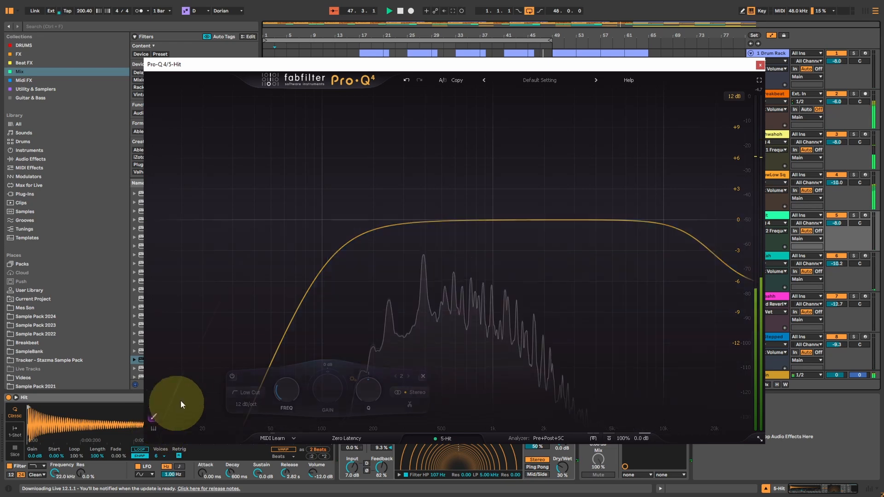
pyautogui.moveTo(268, 396)
pyautogui.mouseDown()
pyautogui.moveTo(316, 337)
pyautogui.moveTo(383, 308)
pyautogui.moveTo(471, 306)
pyautogui.mouseUp()
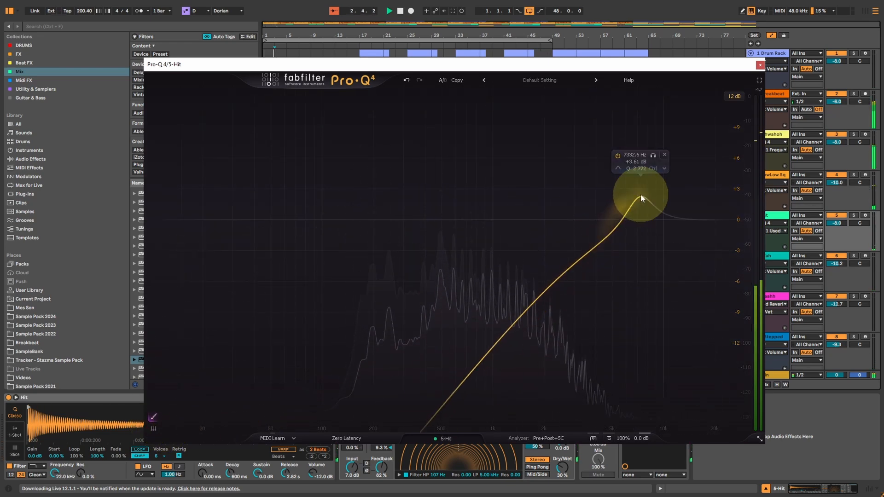
pyautogui.moveTo(641, 198); pyautogui.dragTo(640, 193)
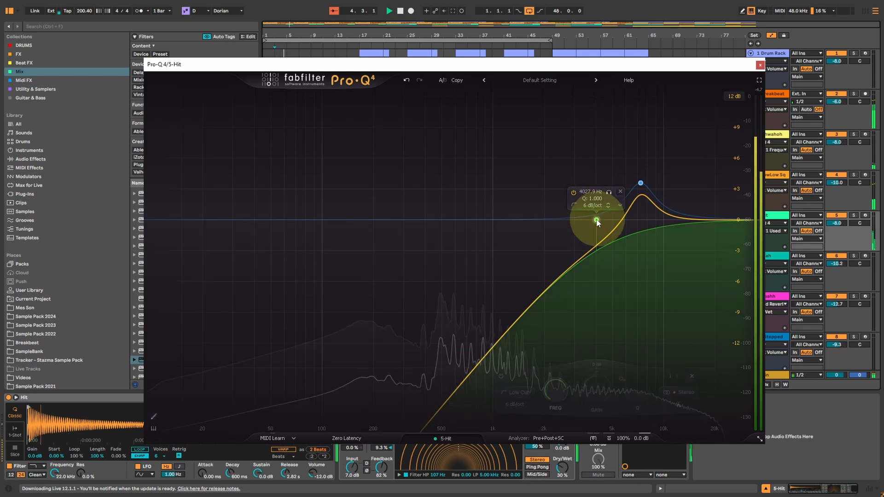
# Step: Move the Hit EQ's low cut to 300.87 Hz and add a broad bell cut of -2.59 dB at 315.26 Hz
pyautogui.moveTo(597, 222); pyautogui.dragTo(404, 248)
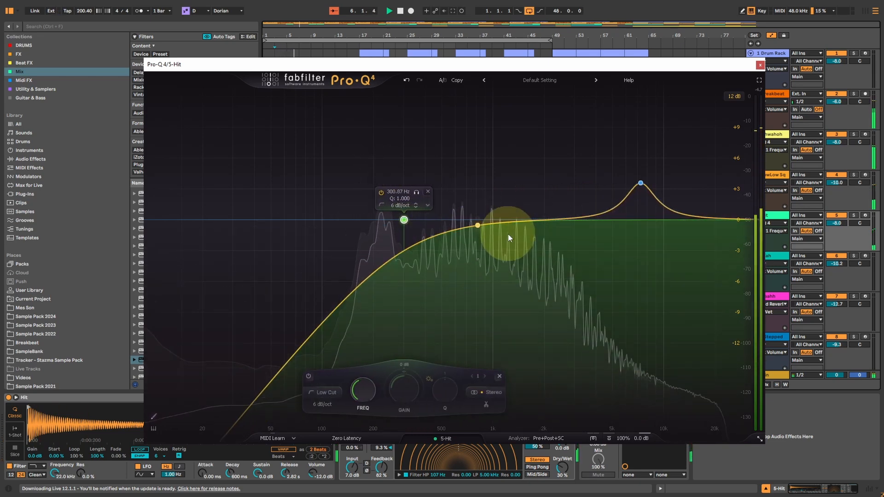
pyautogui.moveTo(508, 222); pyautogui.dragTo(406, 247)
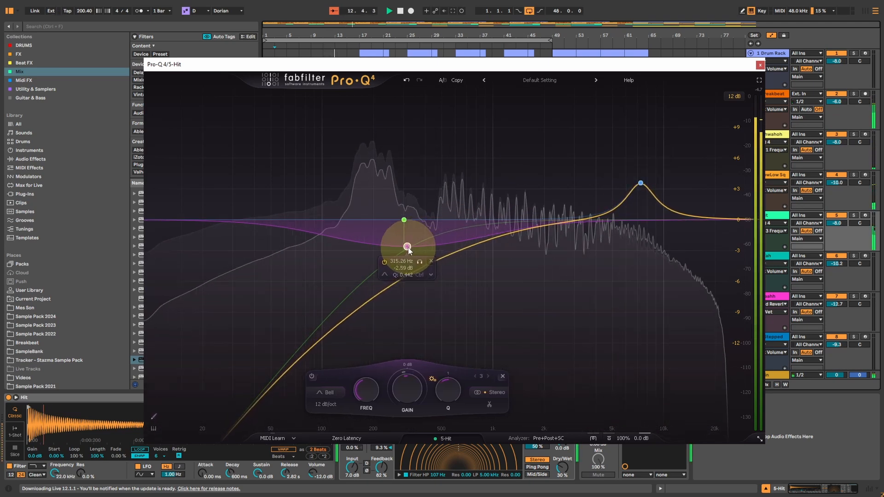
# Step: Reshape the Hit EQ's high bell to +8.44 dB at 4353.5 Hz with Q 0.507, and add a high cut near 15 kHz
pyautogui.moveTo(641, 182); pyautogui.dragTo(610, 158)
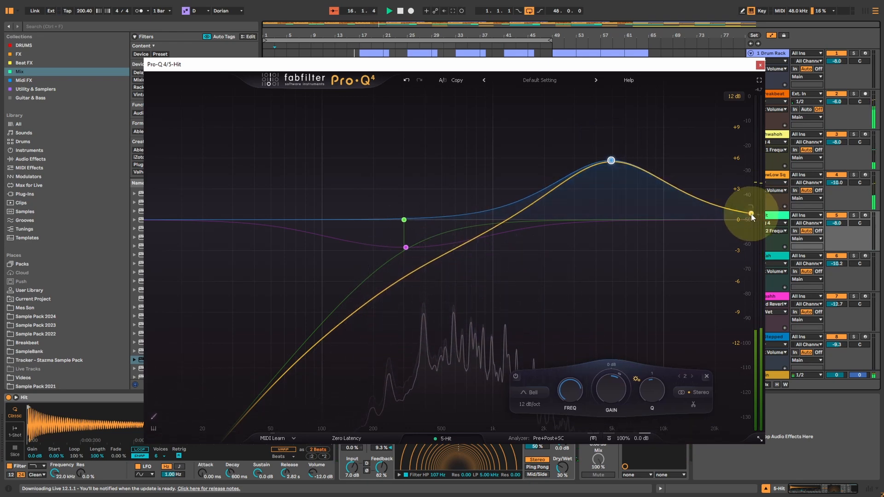
pyautogui.moveTo(754, 214); pyautogui.dragTo(698, 225)
pyautogui.moveTo(612, 160); pyautogui.dragTo(605, 132)
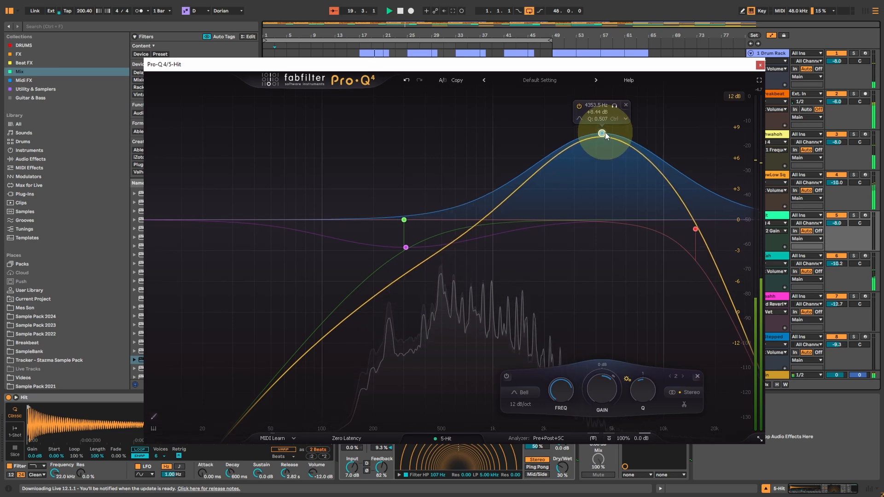
# Step: Change the Hit EQ's character mode and lower its 6 dB/oct low cut to about 190 Hz
pyautogui.click(593, 438)
pyautogui.click(612, 470)
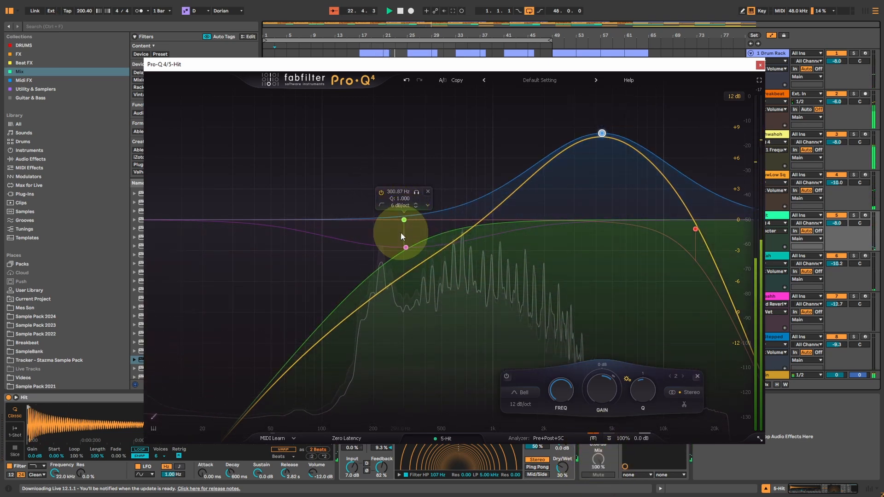
pyautogui.moveTo(404, 220); pyautogui.dragTo(367, 225)
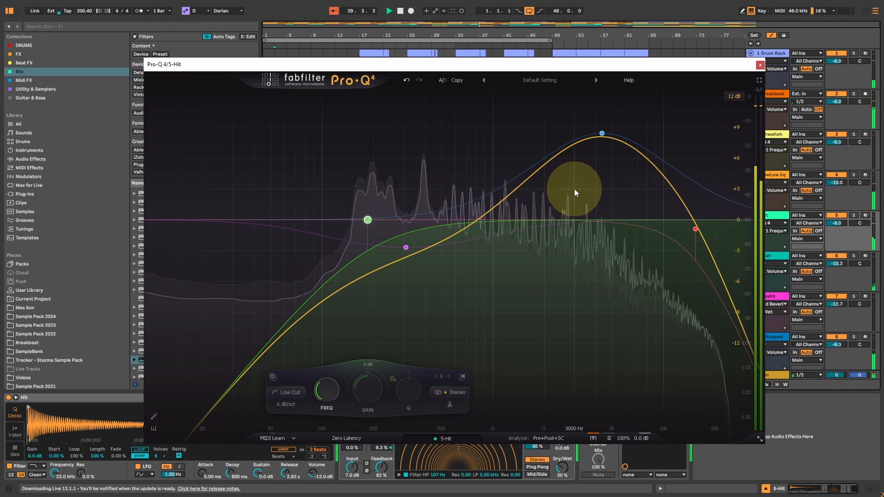
# Step: Add a band near 1.5 kHz to the Hit EQ, limited to the Side signal, with the Flat Tilt shape
pyautogui.click(522, 219)
pyautogui.click(610, 393)
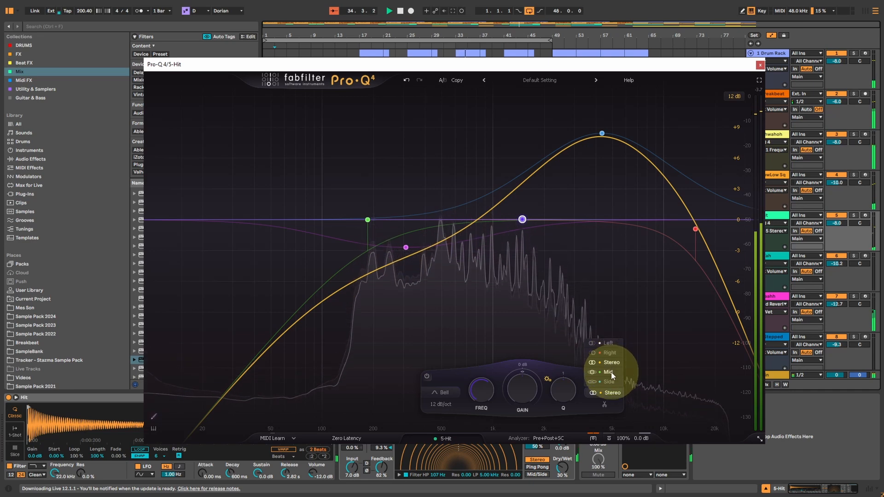
pyautogui.click(610, 383)
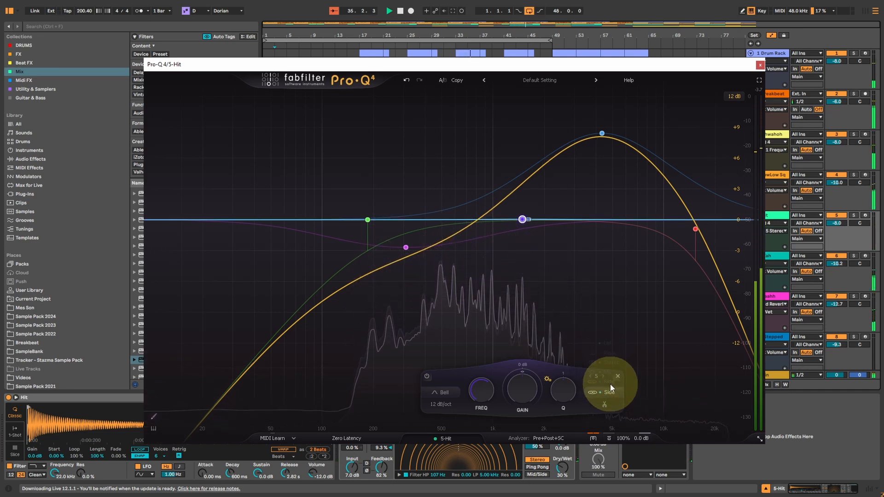
pyautogui.click(439, 397)
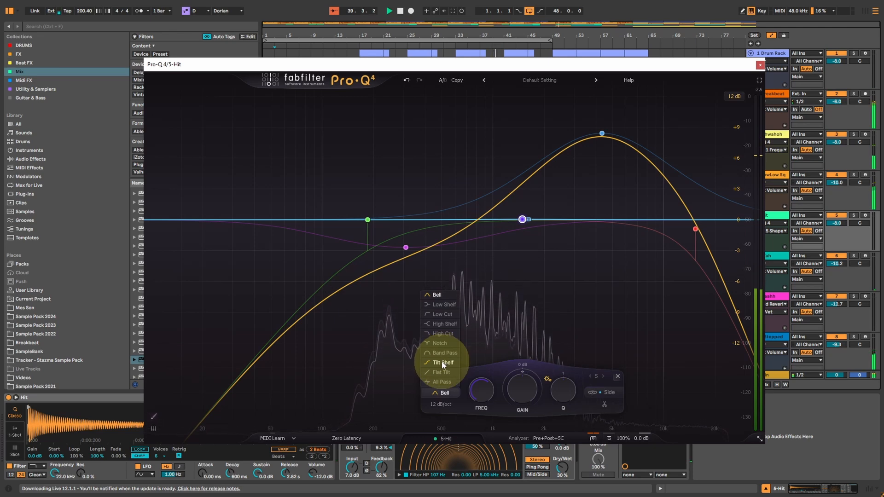
pyautogui.click(441, 372)
# Step: Move the Side tilt band to about 814 Hz and raise its gain beyond +11.5 dB for brighter sides
pyautogui.scroll(-3, 513, 388)
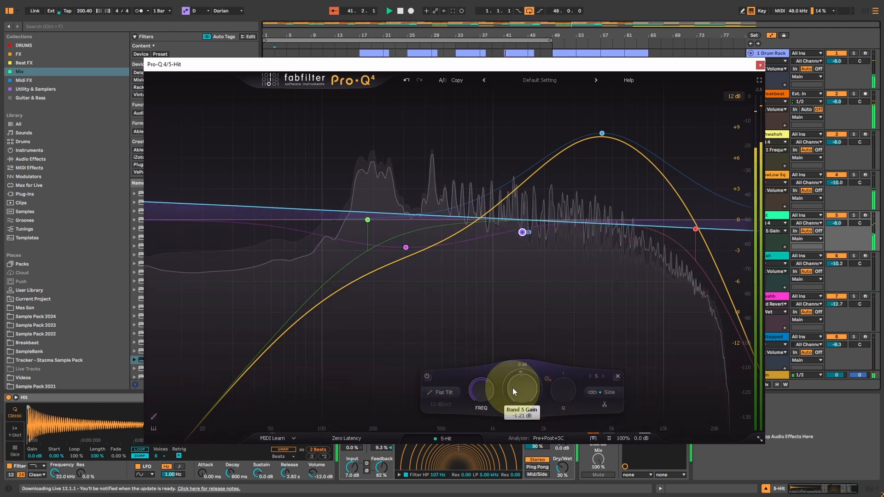
pyautogui.scroll(8, 513, 388)
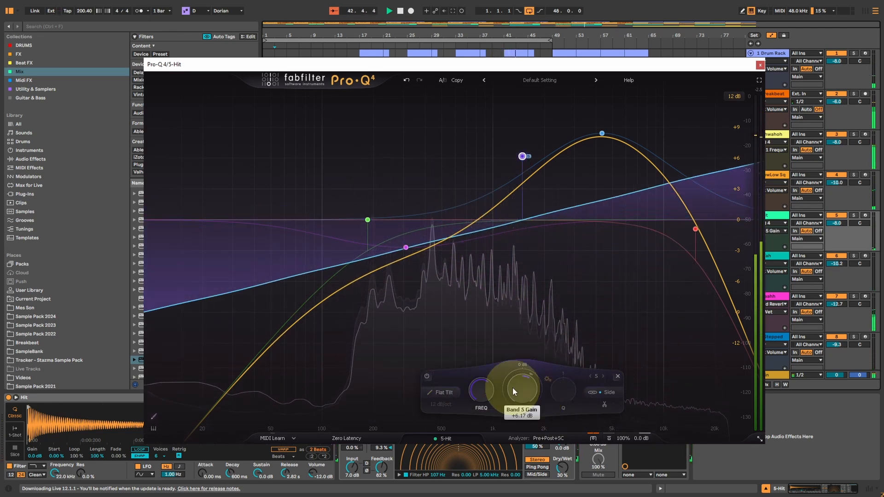
pyautogui.scroll(5, 518, 386)
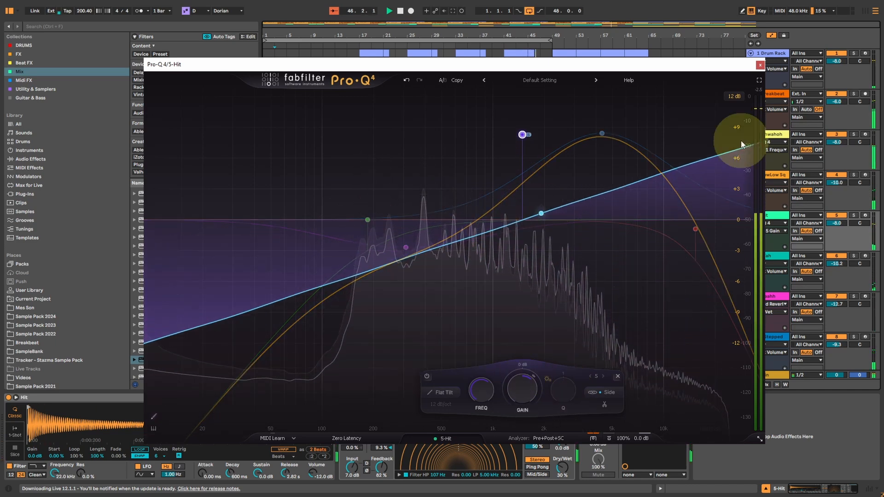
pyautogui.scroll(-4, 484, 396)
pyautogui.scroll(-1, 483, 397)
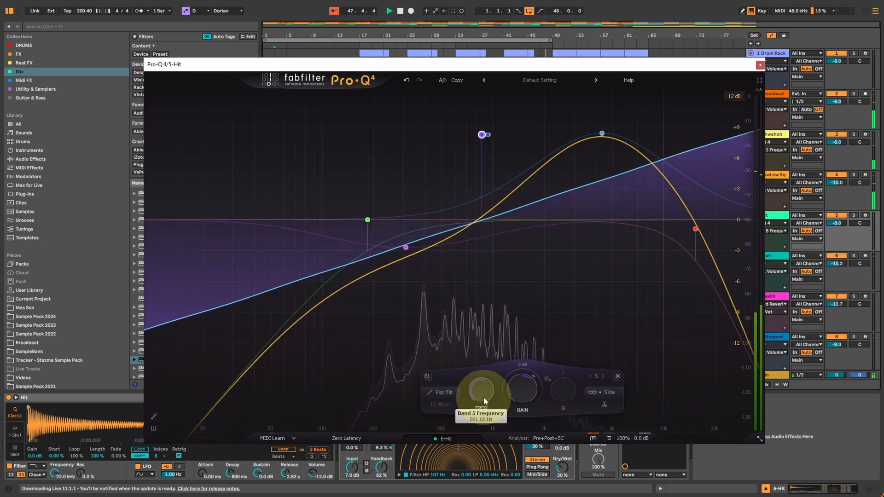
pyautogui.scroll(6, 526, 391)
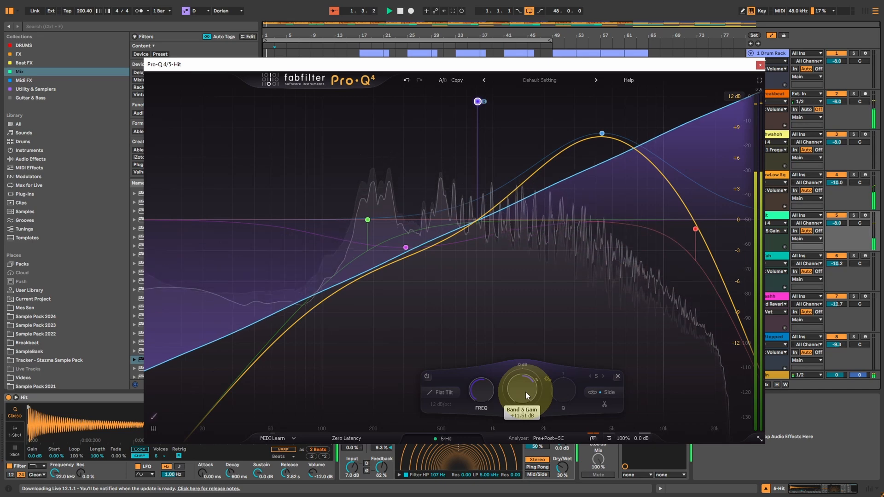
pyautogui.scroll(4, 526, 392)
# Step: Switch the Side band's shape to Tilt Shelf and set its gain to +11.28 dB
pyautogui.click(451, 394)
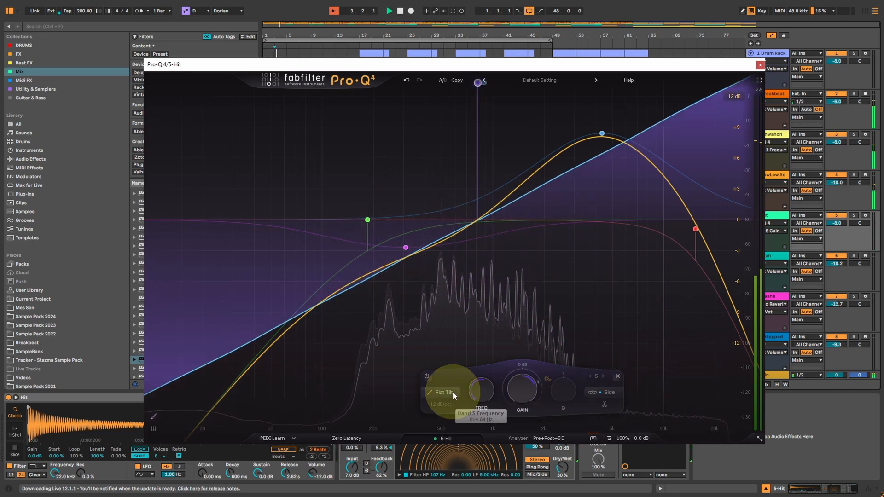
pyautogui.click(446, 363)
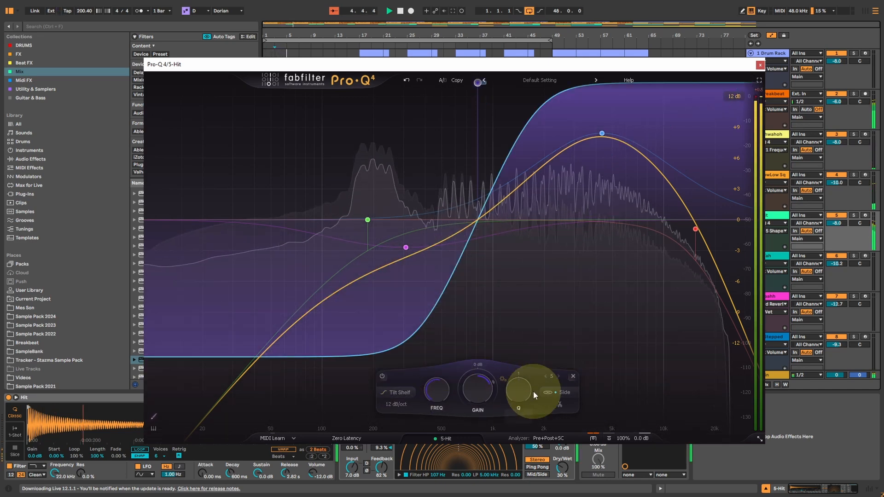
pyautogui.scroll(-8, 476, 393)
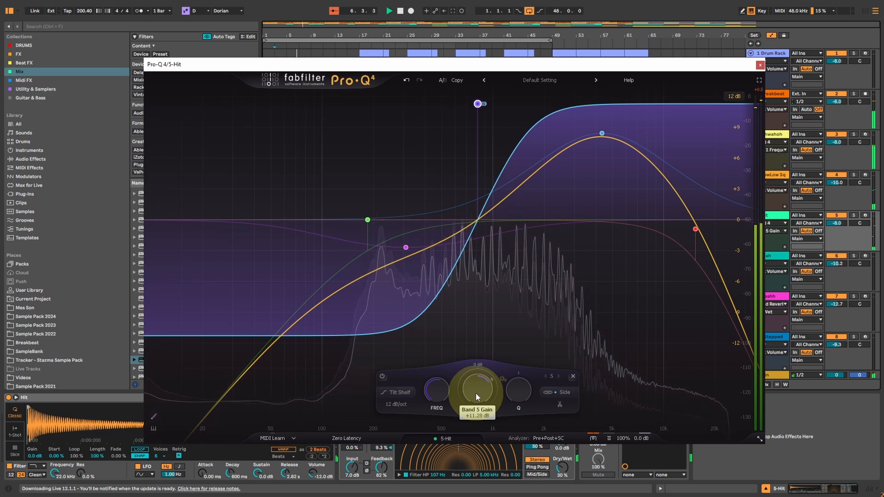
# Step: In the enlarged instance list, give the Wah track a low cut near 106 Hz and a bell cut of about -4 dB near 470 Hz
pyautogui.click(440, 438)
pyautogui.scroll(6, 458, 276)
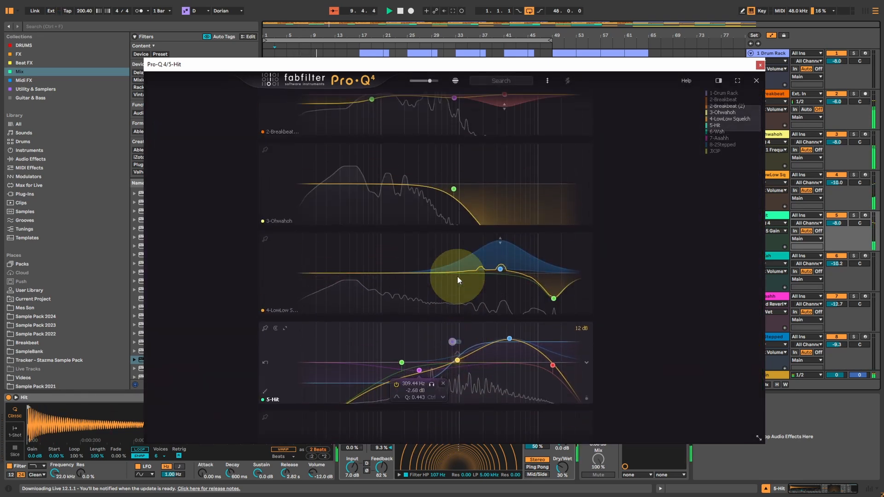
pyautogui.scroll(2, 455, 254)
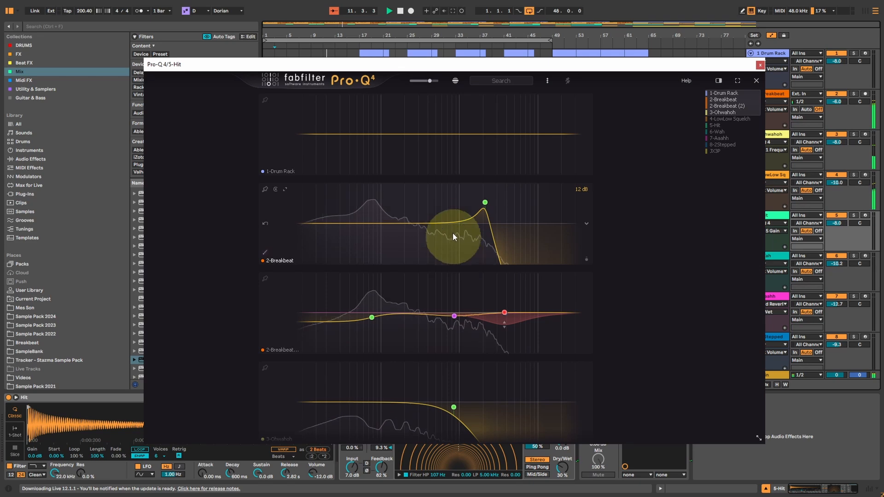
pyautogui.scroll(-5, 450, 188)
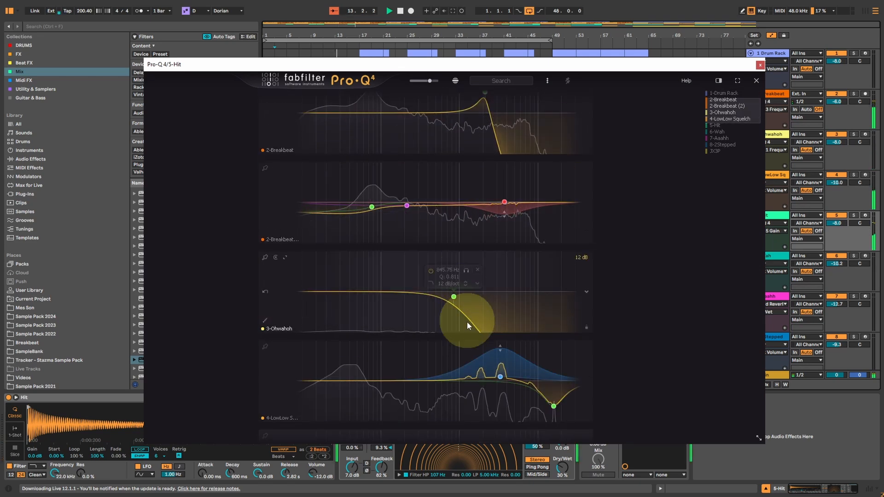
pyautogui.scroll(-7, 467, 321)
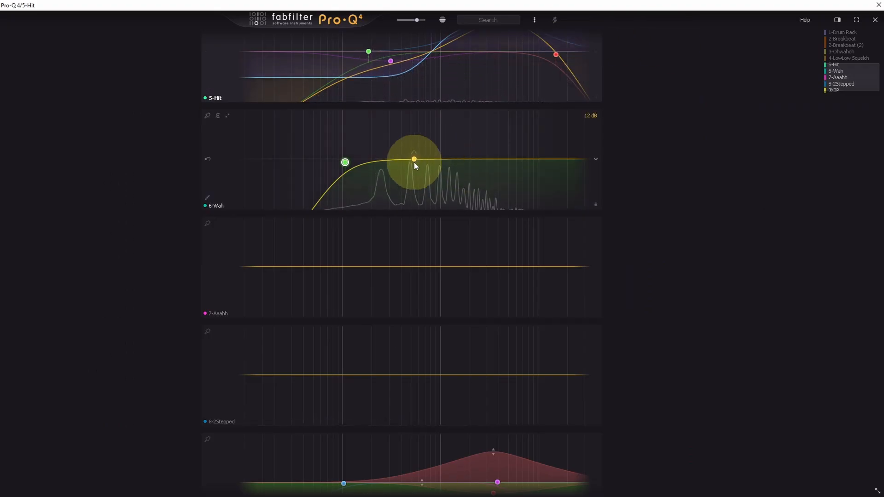
pyautogui.click(409, 174)
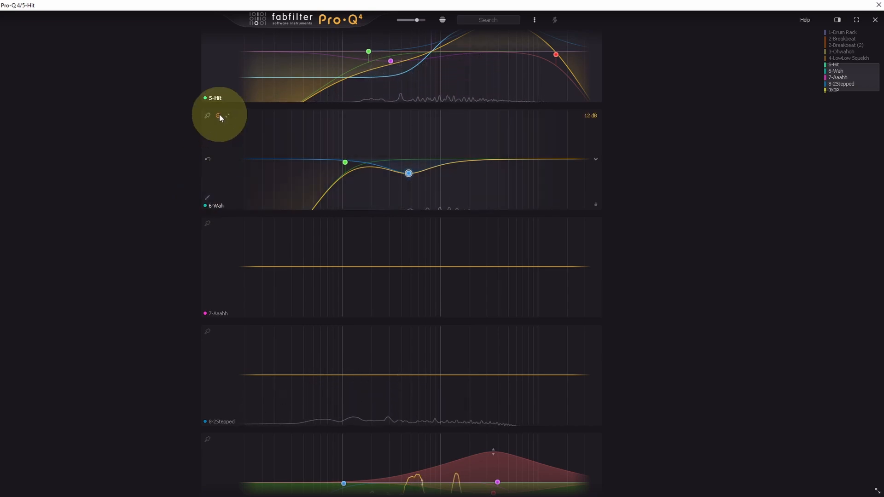
# Step: Show collisions with the second Breakbeat EQ instance and examine where the other tracks' spectra overlap it
pyautogui.scroll(5, 313, 140)
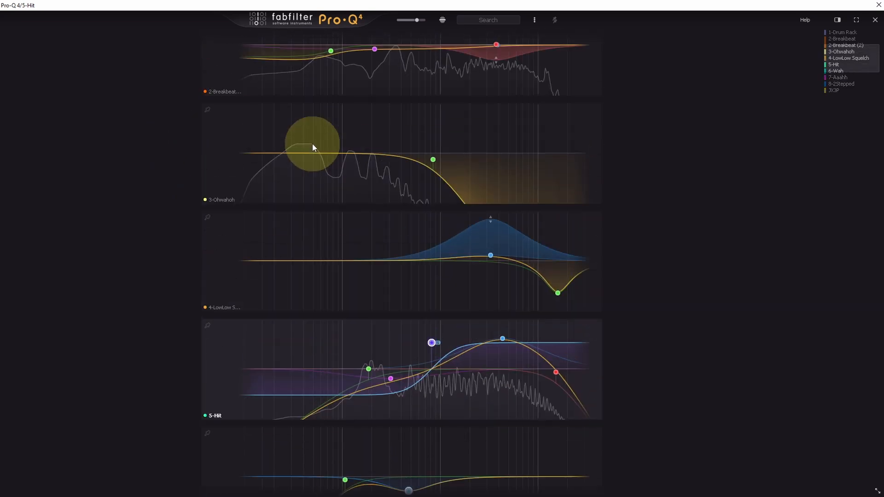
pyautogui.scroll(4, 312, 143)
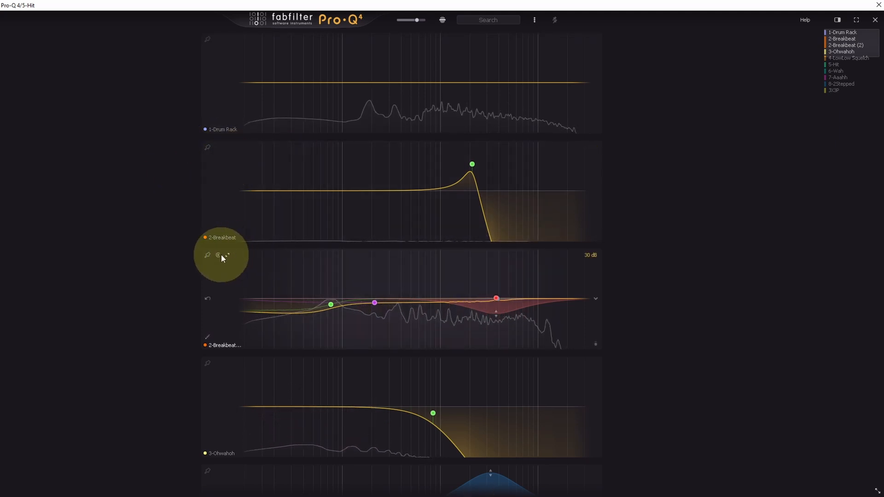
pyautogui.click(220, 255)
pyautogui.scroll(-1, 180, 292)
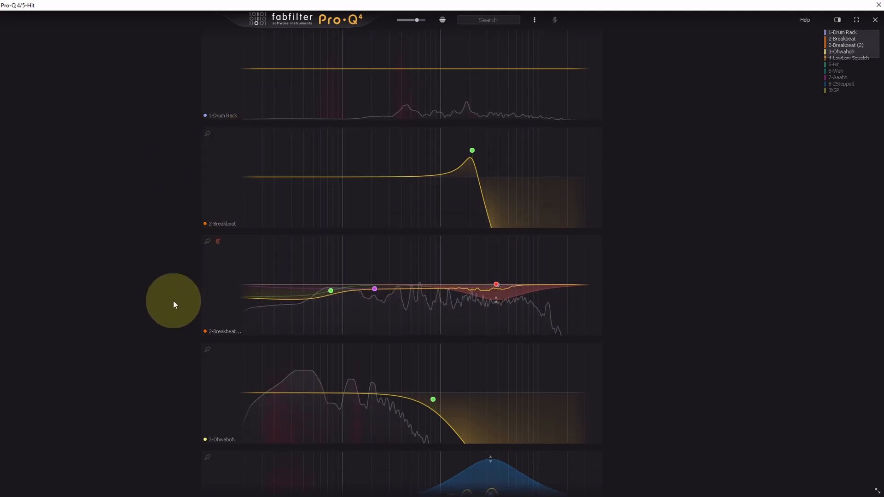
pyautogui.scroll(-1, 173, 300)
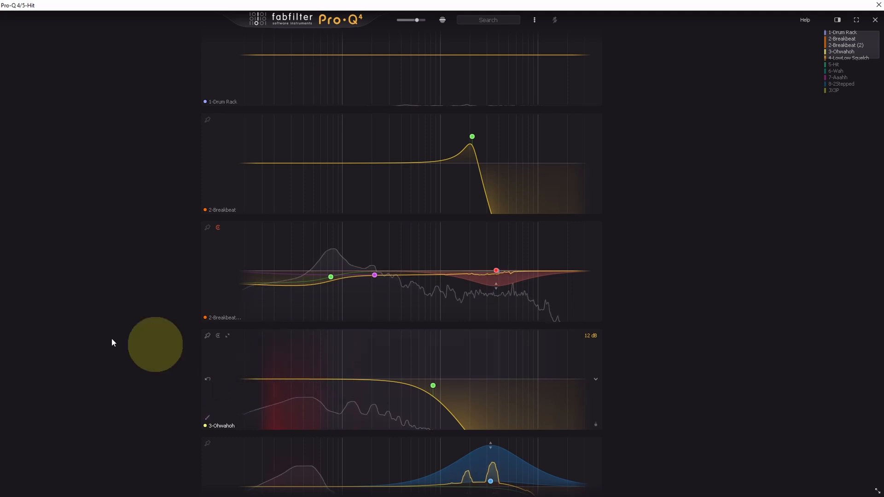
pyautogui.scroll(-11, 76, 318)
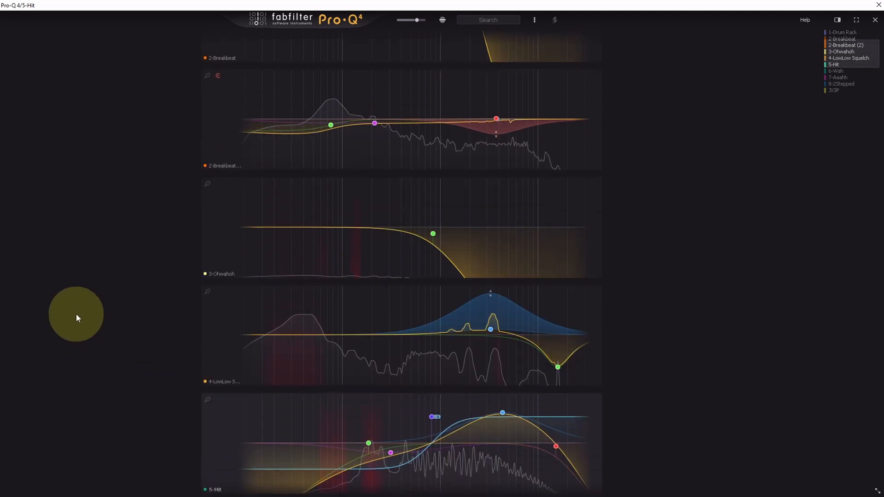
pyautogui.scroll(-6, 76, 314)
pyautogui.scroll(-5, 86, 320)
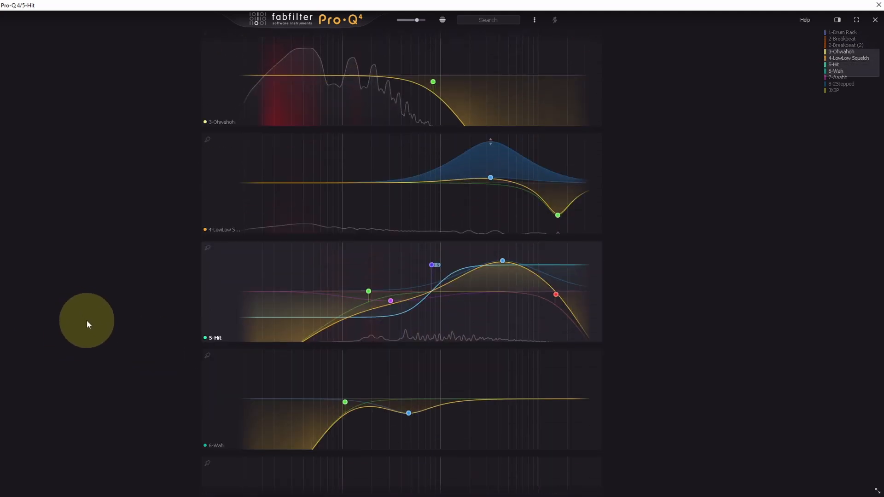
pyautogui.scroll(-5, 87, 320)
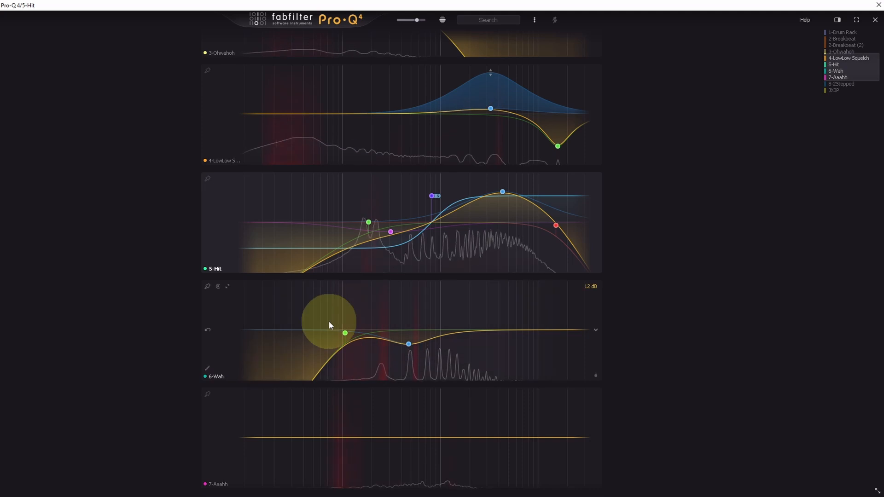
# Step: On the 2Stepped track's EQ, add a -4.98 dB bell cut near 67.5 Hz and a 12 dB/oct low cut at 26.266 Hz
pyautogui.scroll(-13, 108, 302)
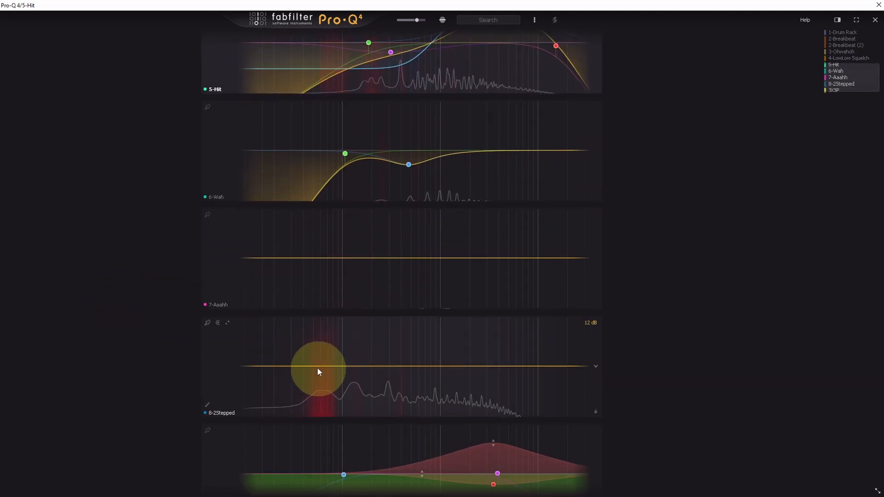
pyautogui.moveTo(317, 367); pyautogui.dragTo(323, 384)
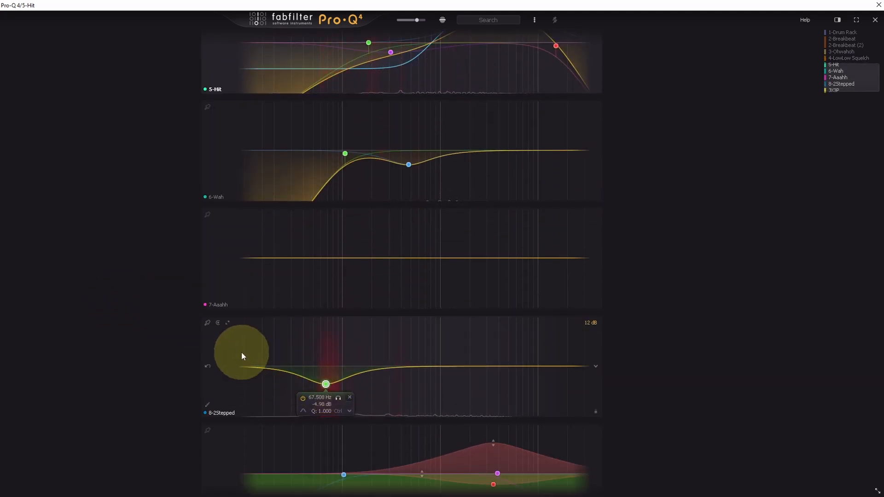
pyautogui.click(285, 366)
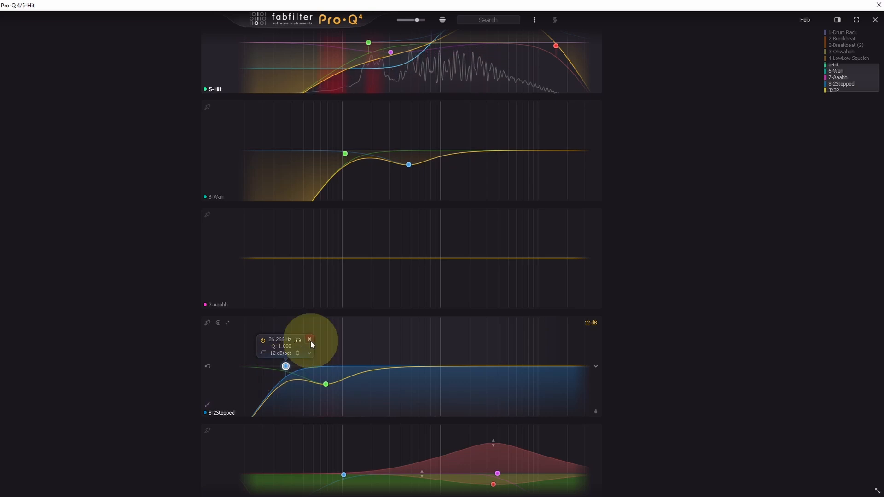
# Step: Turn off the collision display for the second Breakbeat EQ instance
pyautogui.scroll(10, 395, 241)
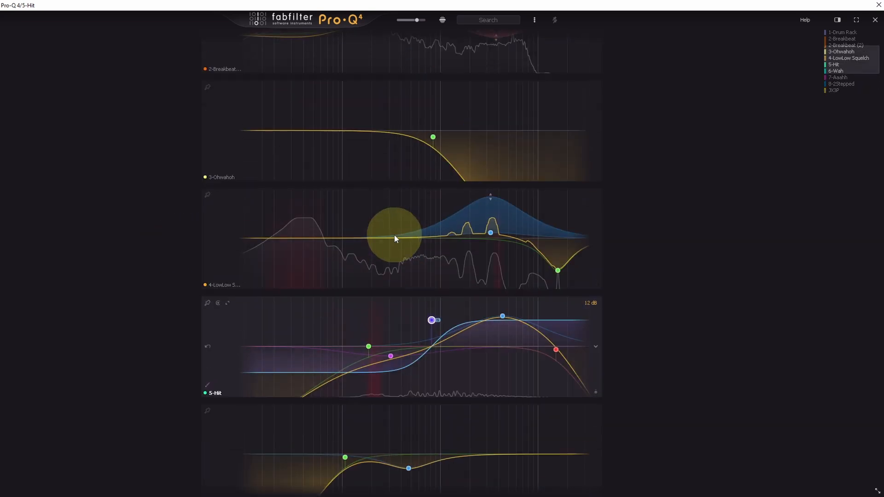
pyautogui.scroll(2, 288, 200)
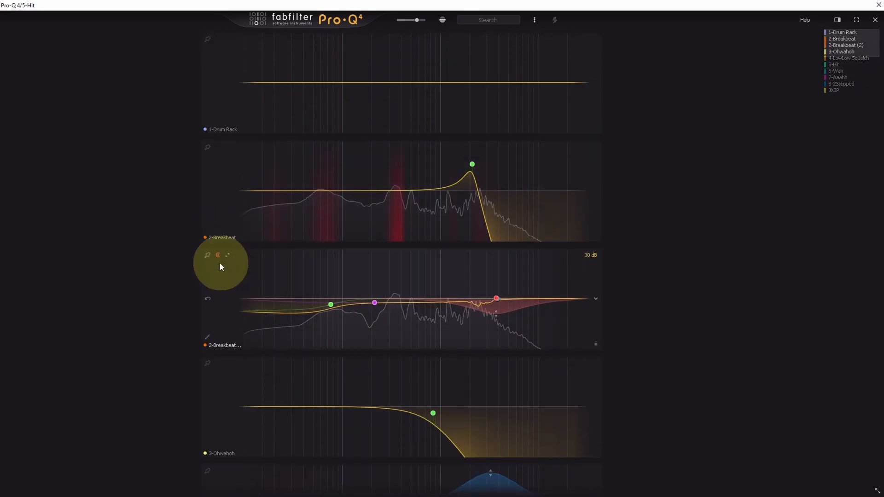
# Step: In the instance list, give the Aaahh track's EQ a low cut in the low mids with a slight resonant bump
pyautogui.scroll(-5, 385, 293)
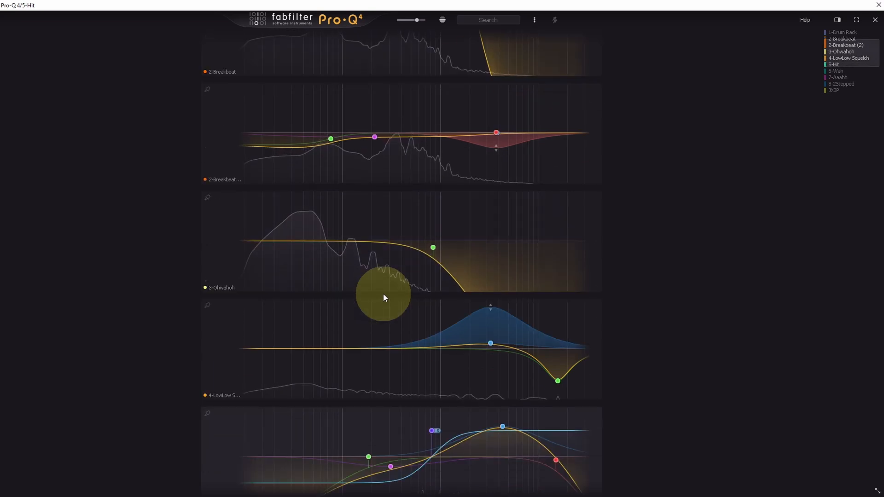
pyautogui.scroll(-4, 383, 297)
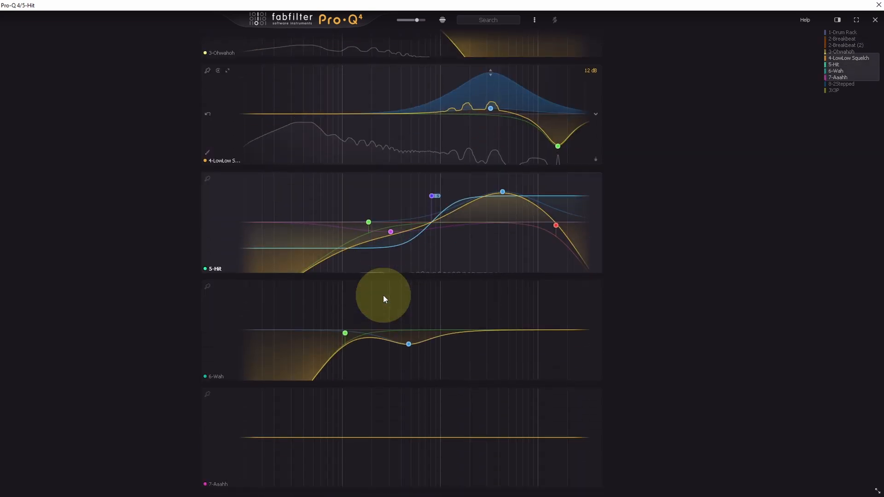
pyautogui.scroll(-4, 383, 294)
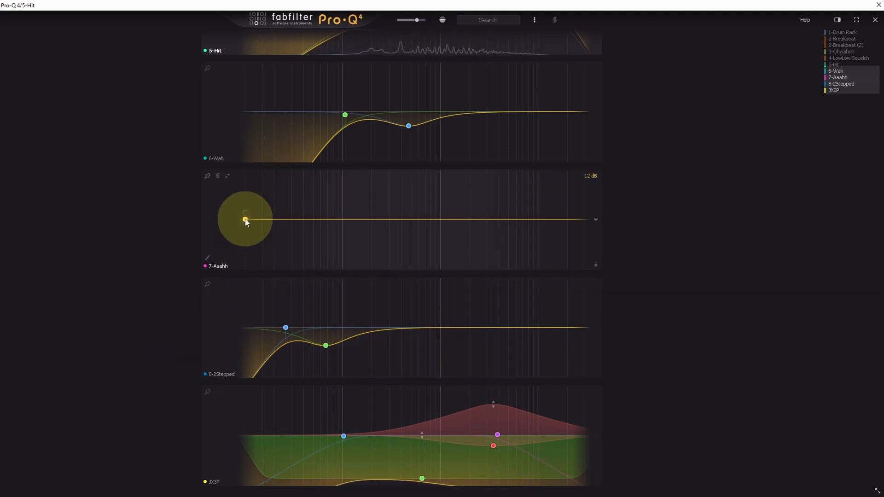
pyautogui.moveTo(269, 220); pyautogui.dragTo(383, 208)
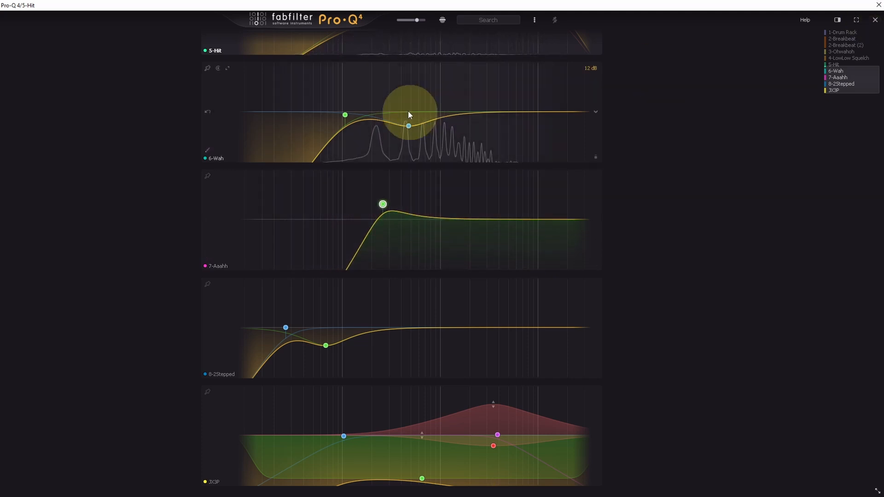
# Step: On the Wah track's EQ, deepen the existing bell cut slightly and add a -5.62 dB bell cut at 4214.2 Hz with Q 0.874
pyautogui.moveTo(409, 127); pyautogui.dragTo(411, 131)
pyautogui.click(506, 118)
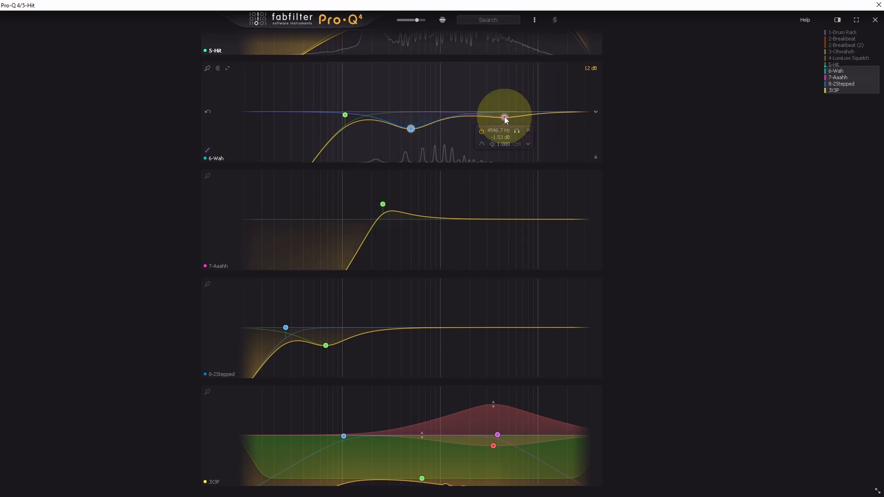
pyautogui.moveTo(501, 125); pyautogui.dragTo(501, 132)
pyautogui.scroll(-1, 501, 132)
# Step: Turn the Wah track's new high-frequency cut into a high shelf, lower its frequency and shape its cut depth
pyautogui.click(478, 158)
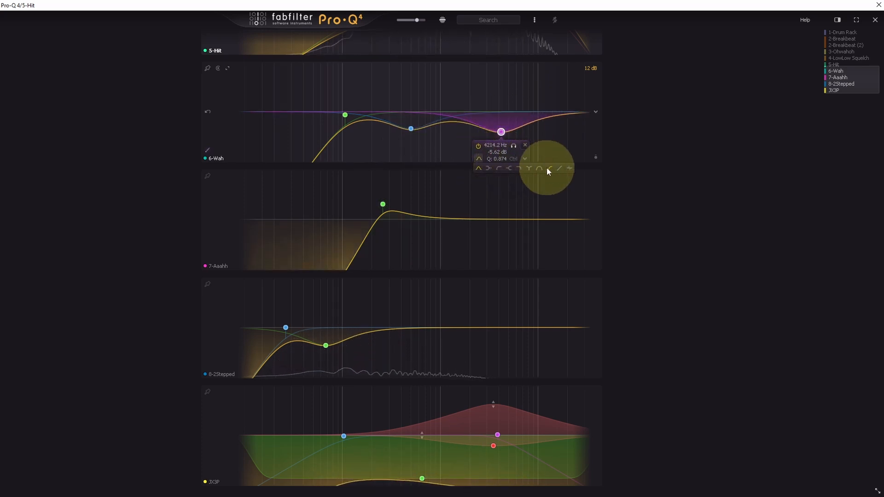
pyautogui.click(509, 169)
pyautogui.click(501, 122)
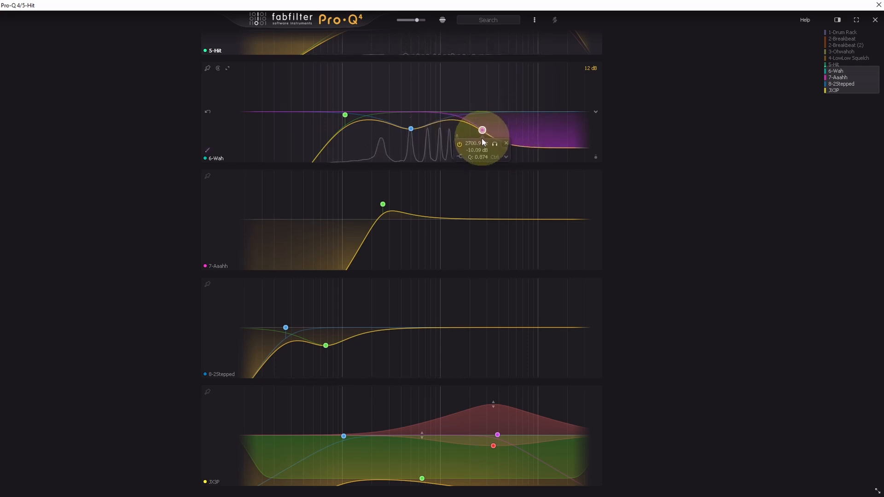
pyautogui.moveTo(483, 138); pyautogui.dragTo(477, 134)
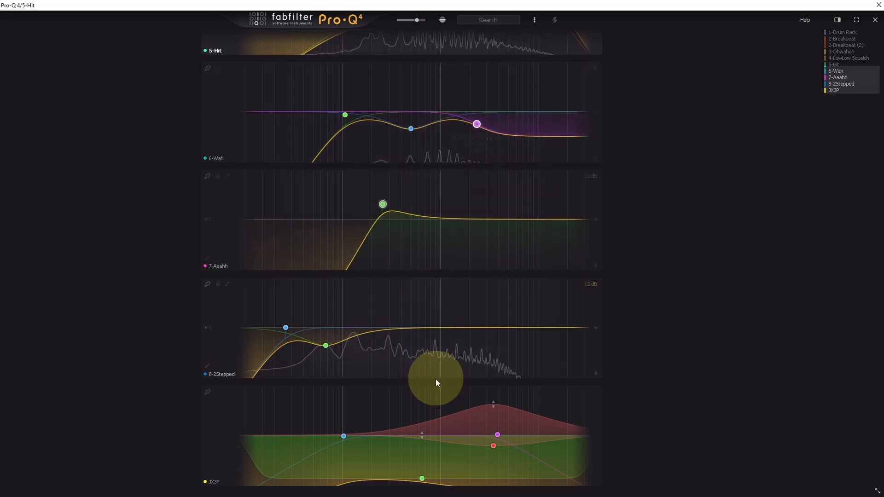
# Step: Add a +7.40 dB bell at 3110.1 Hz to the 2Stepped track's EQ and a bell cut near 1158.7 Hz to the Aaahh track's
pyautogui.moveTo(452, 328); pyautogui.dragTo(488, 306)
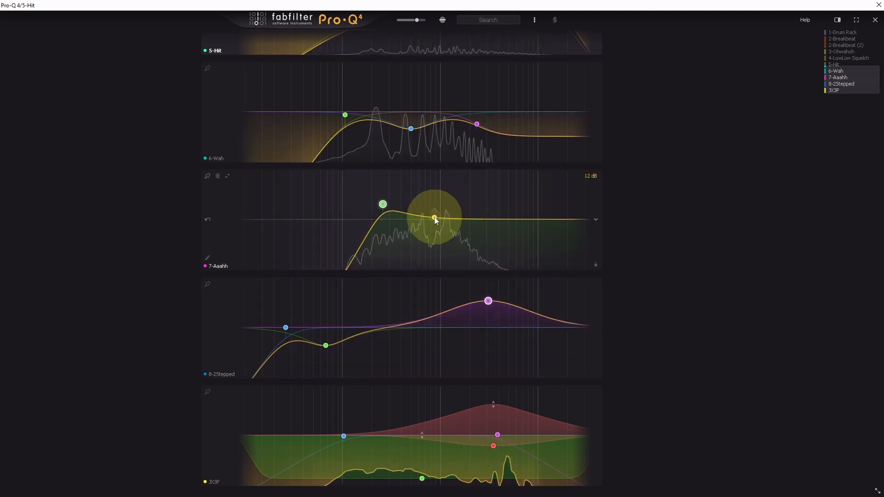
pyautogui.moveTo(449, 226); pyautogui.dragTo(448, 236)
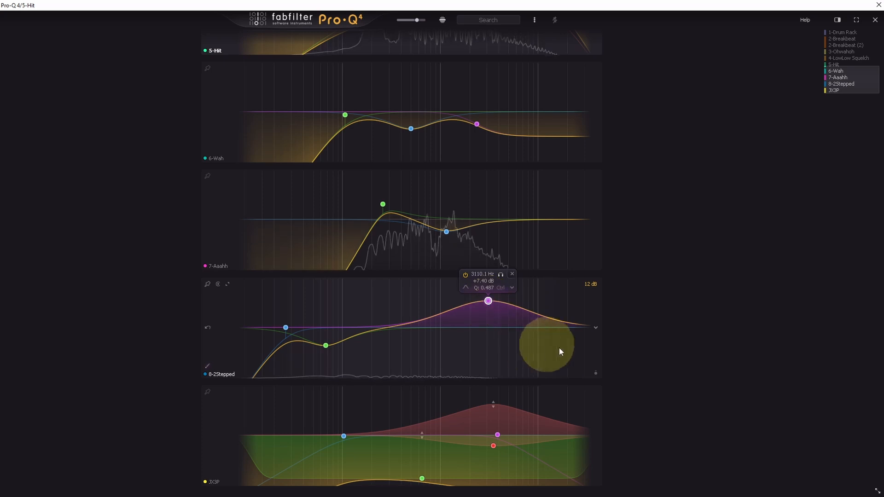
pyautogui.click(520, 355)
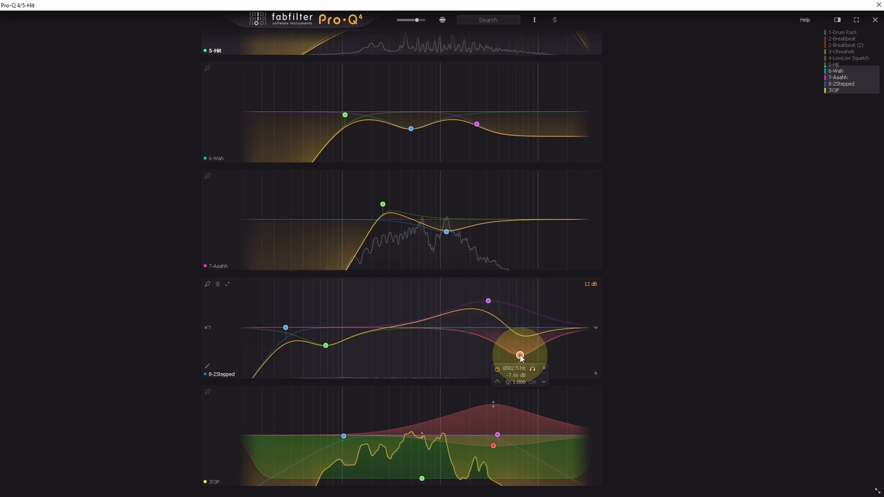
pyautogui.click(544, 369)
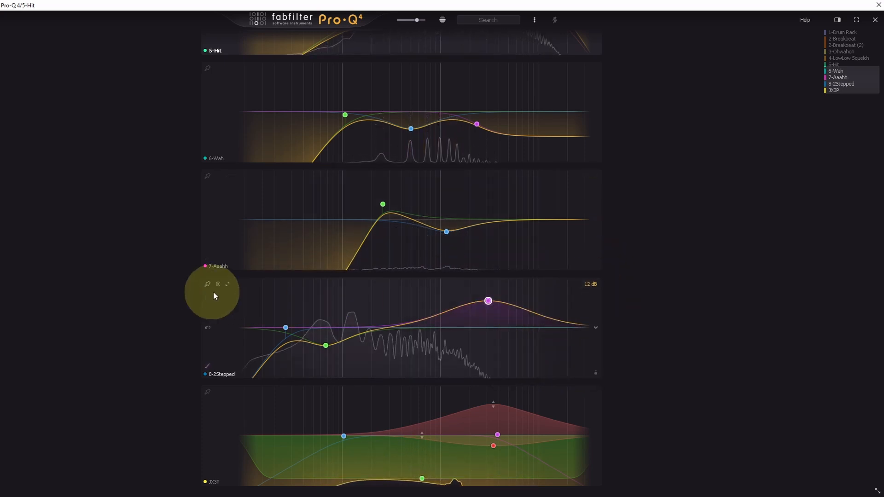
# Step: Enlarge the 2Stepped EQ's display, examine its bands and output controls, and close the instance list and plug-in window
pyautogui.click(228, 284)
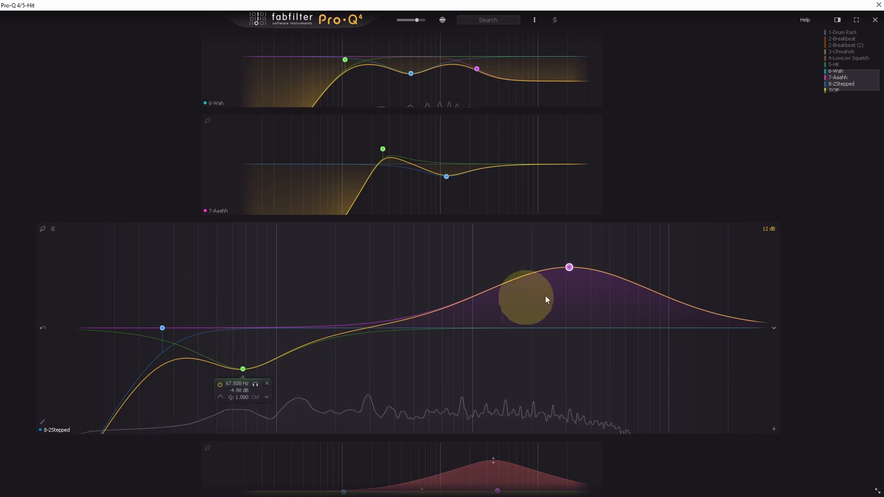
pyautogui.click(570, 267)
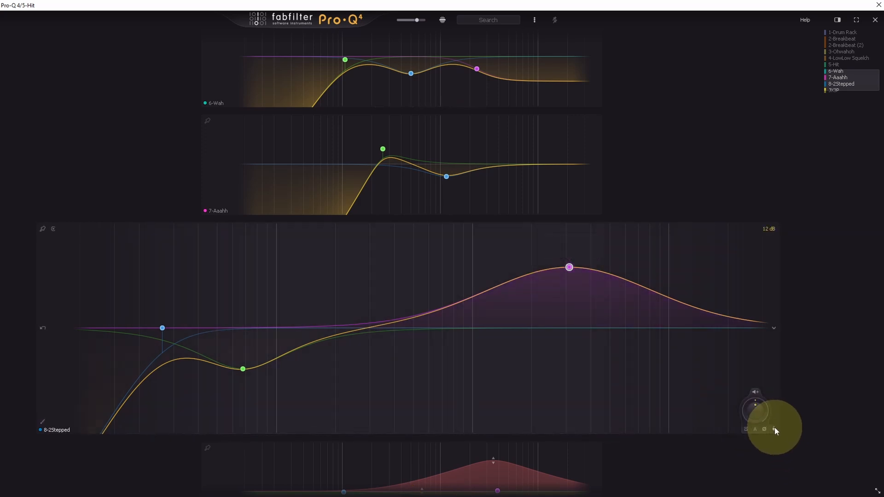
pyautogui.click(53, 430)
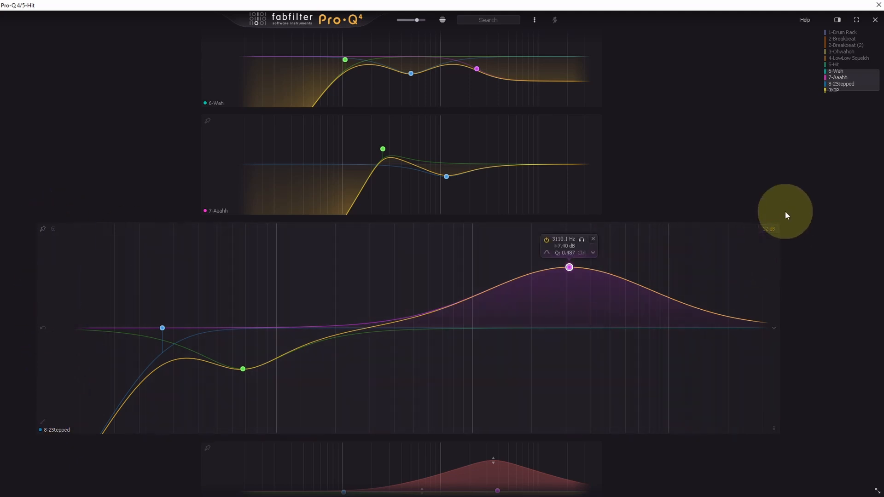
pyautogui.click(874, 22)
pyautogui.click(879, 5)
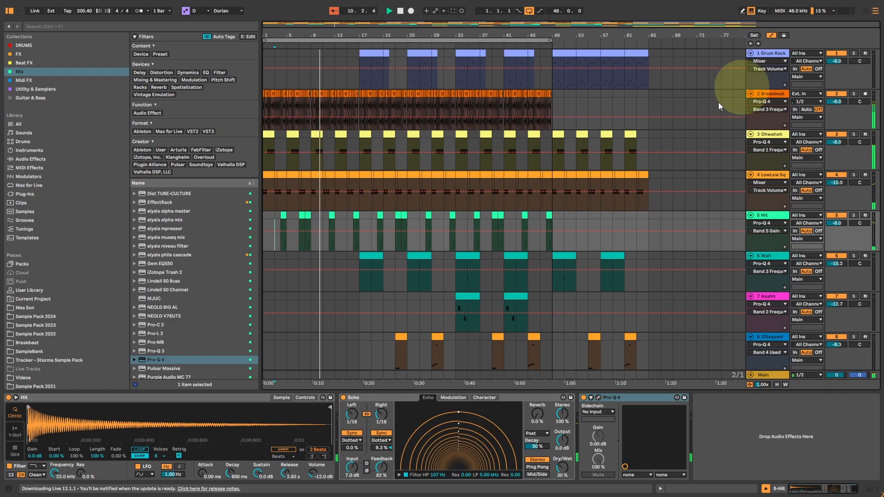
# Step: Set the arrangement loop to 64 bars from bar 1, using the Aaahh track's range, and place the insert marker at bar 49
pyautogui.scroll(-3, 733, 208)
pyautogui.click(766, 232)
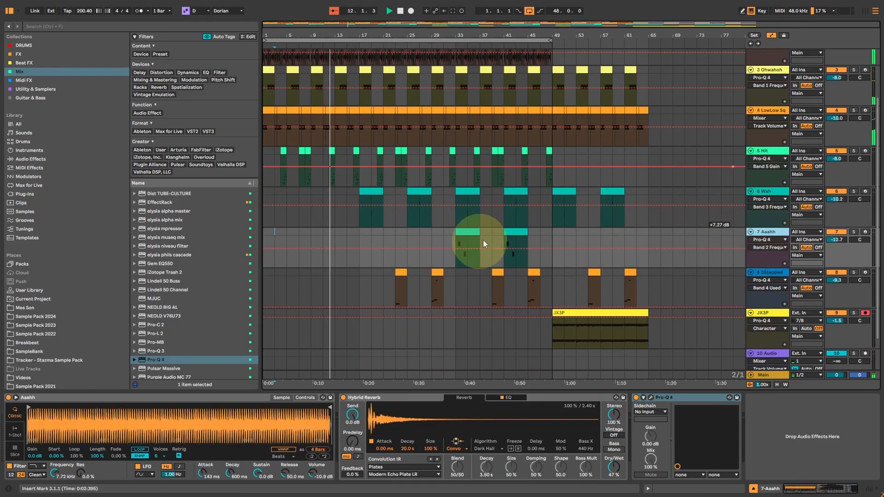
pyautogui.moveTo(648, 236); pyautogui.dragTo(103, 235)
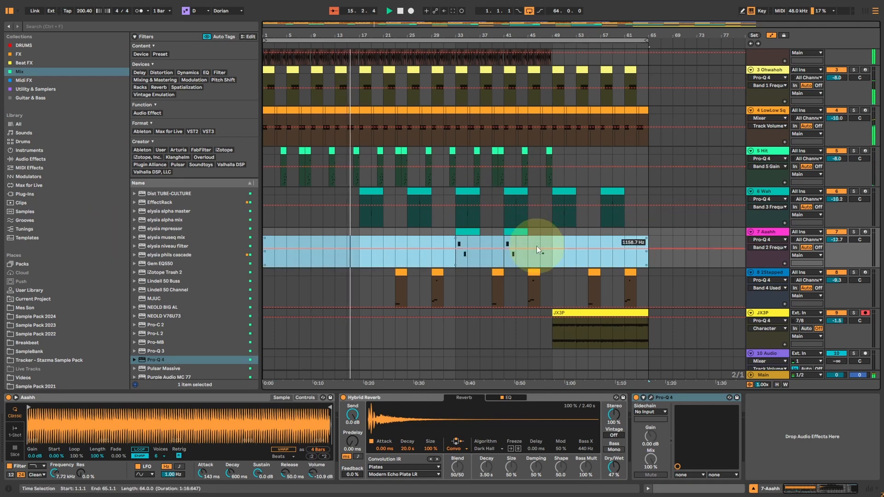
pyautogui.click(548, 255)
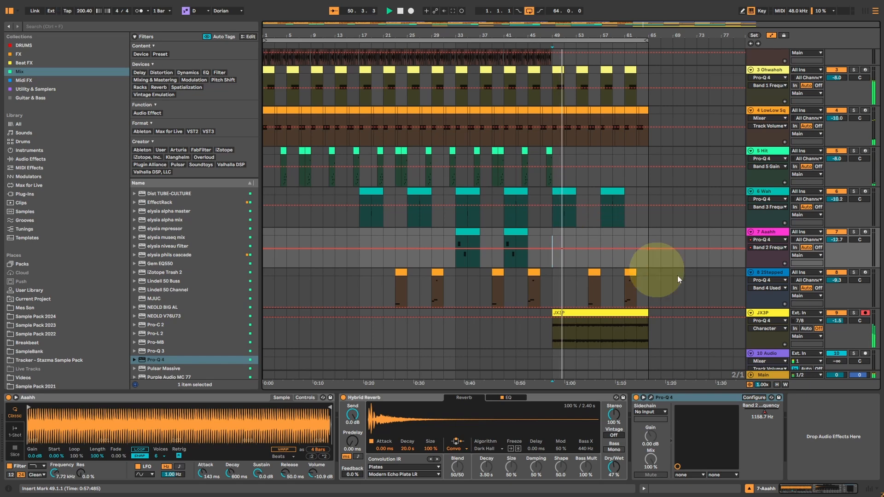
# Step: Add a second Pro-Q 4 to the JX3P track with a 12 dB/oct low cut near 60 Hz and high cut at 11993 Hz
pyautogui.click(769, 314)
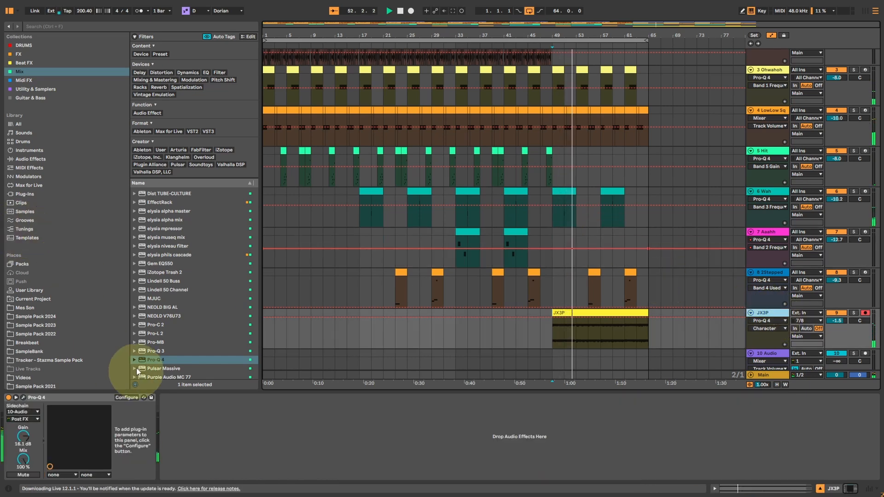
pyautogui.doubleClick(146, 360)
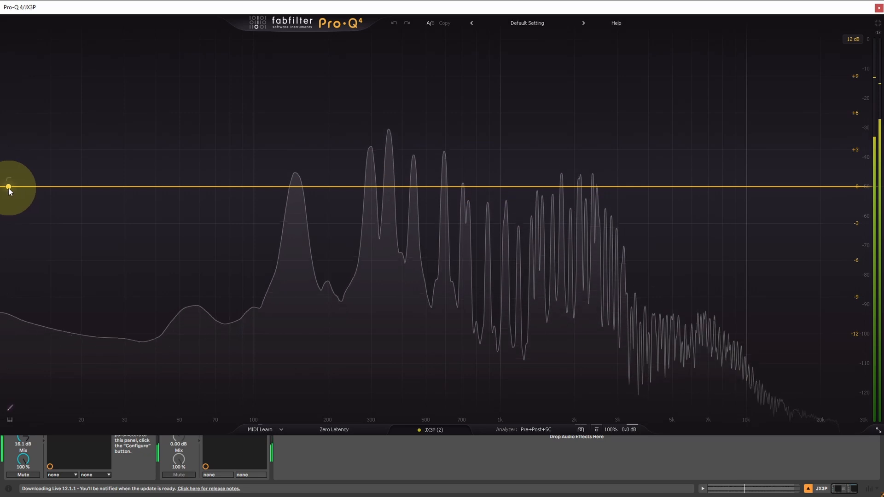
pyautogui.moveTo(9, 188); pyautogui.dragTo(201, 218)
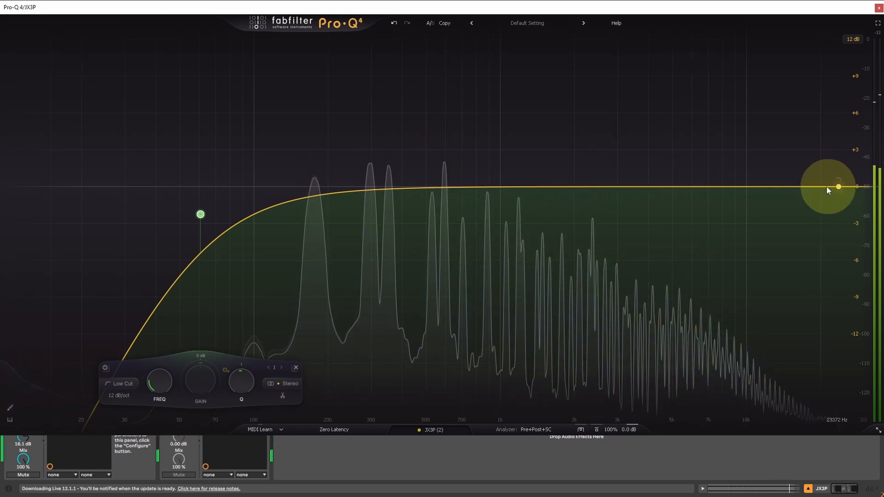
pyautogui.moveTo(827, 190); pyautogui.dragTo(766, 192)
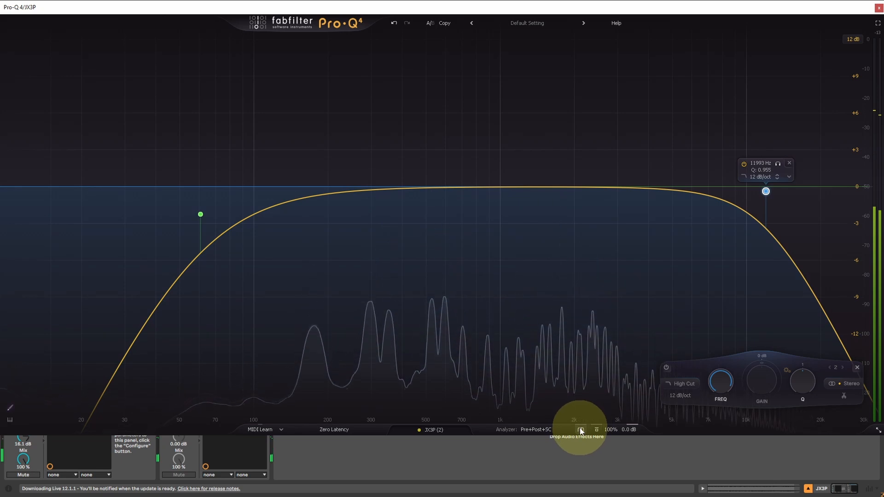
# Step: Change the second JX3P EQ's character mode, add a bell boost of about 4.7 dB near 1.1 kHz, and close its window
pyautogui.click(582, 430)
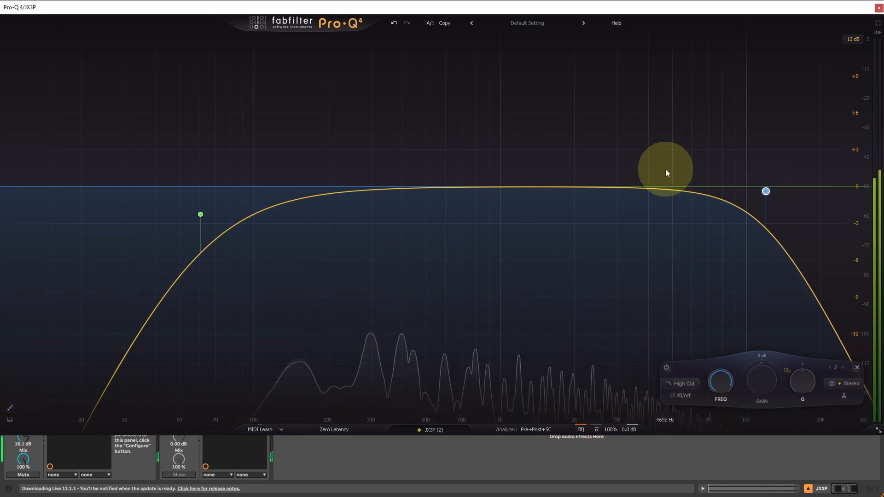
pyautogui.click(649, 183)
pyautogui.moveTo(649, 182); pyautogui.dragTo(512, 133)
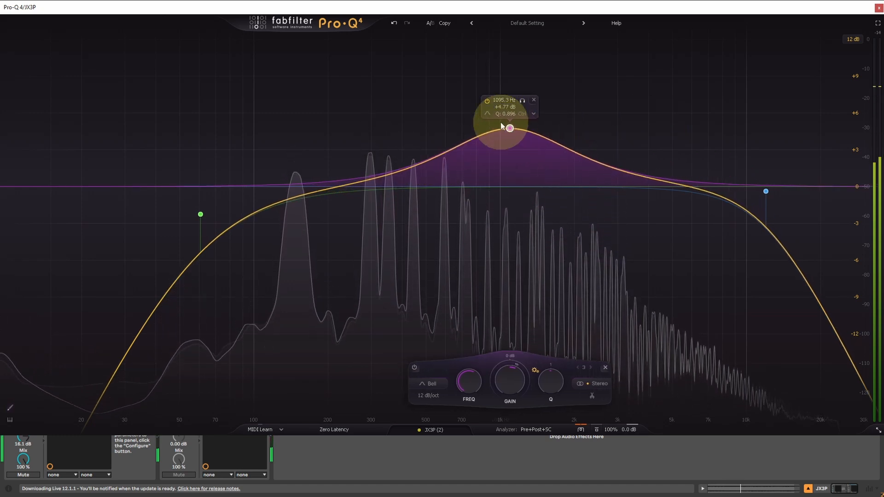
pyautogui.click(878, 8)
# Step: Open the Drum Rack track's Pro-Q 4 and add a +3.04 dB low shelf at 30.185 Hz
pyautogui.scroll(3, 570, 112)
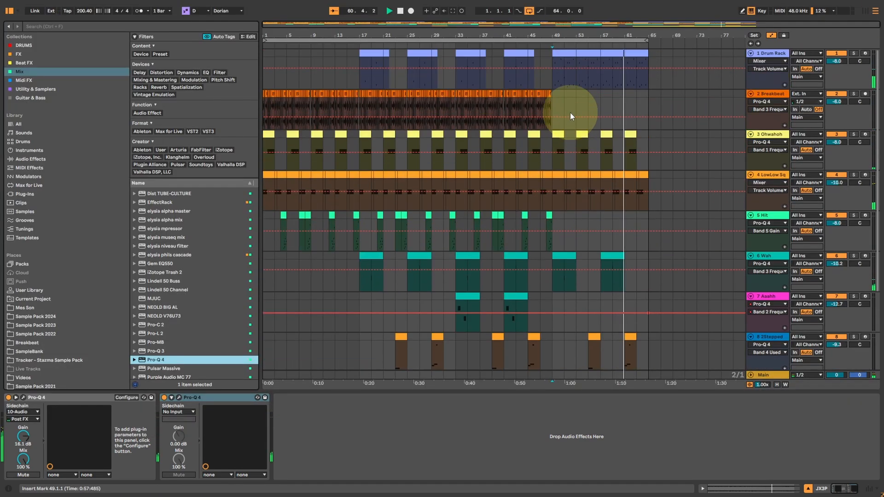
pyautogui.click(769, 51)
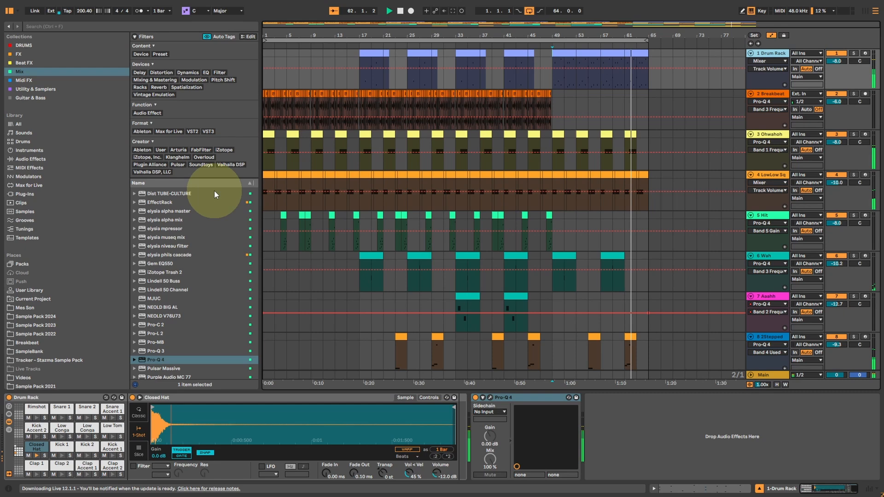
pyautogui.click(489, 395)
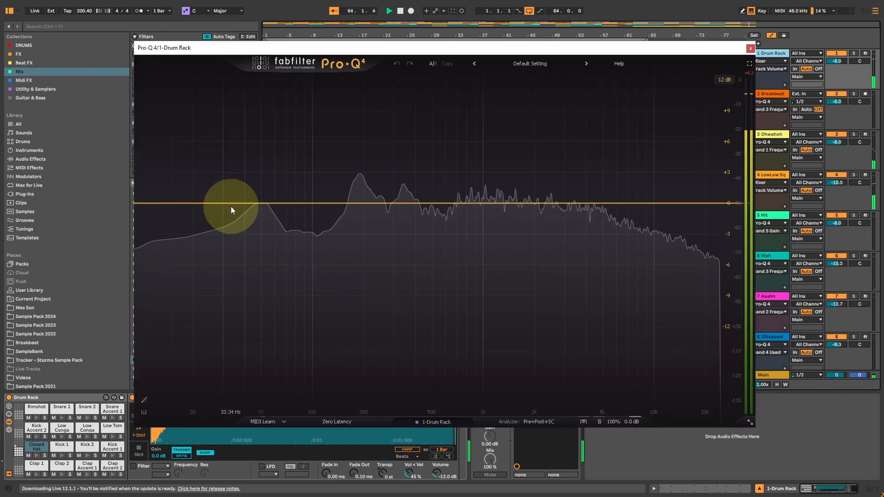
pyautogui.click(187, 203)
pyautogui.moveTo(186, 204); pyautogui.dragTo(224, 173)
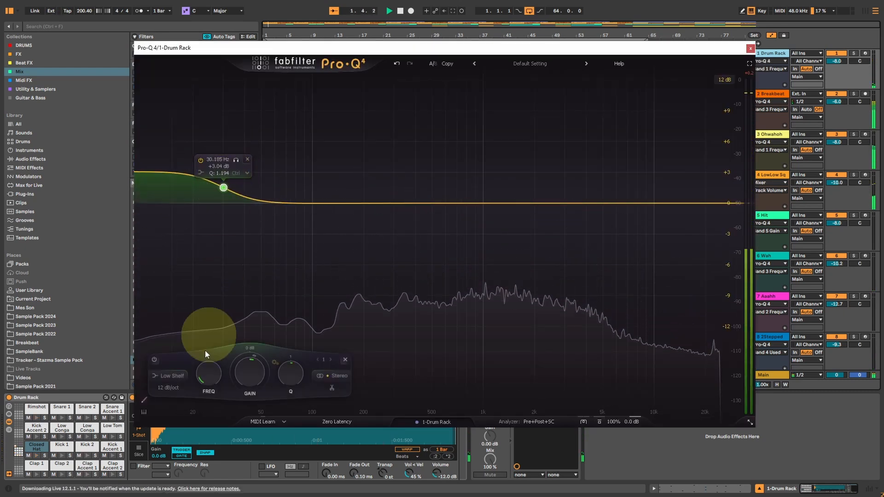
# Step: Change the Drum Rack EQ band's shape to Low Cut and raise its Q to 2.620
pyautogui.scroll(4, 174, 377)
pyautogui.scroll(-2, 174, 377)
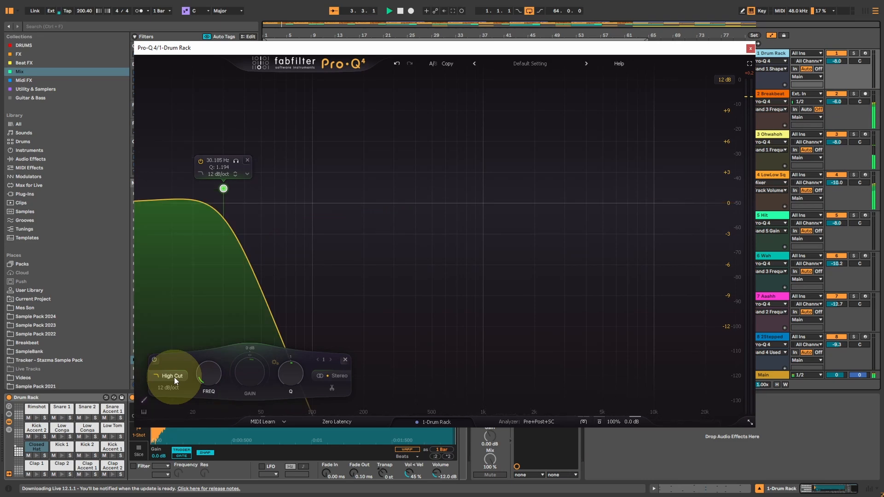
pyautogui.click(173, 377)
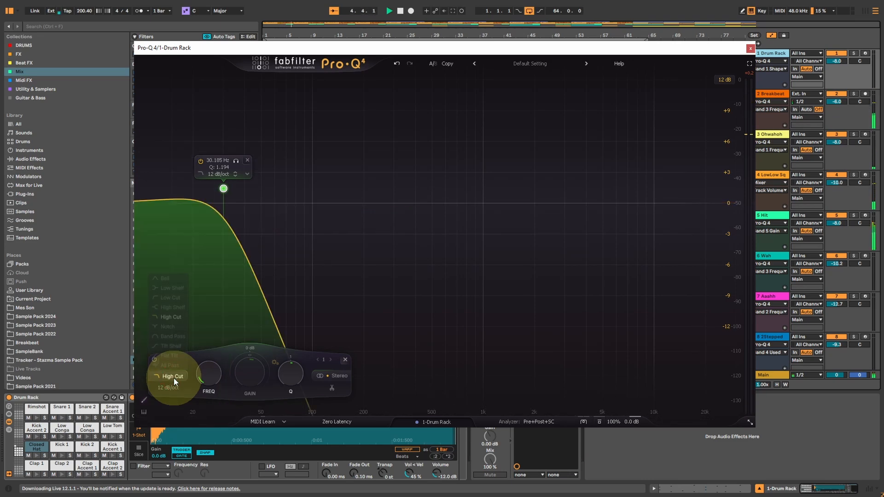
pyautogui.click(169, 298)
pyautogui.scroll(5, 290, 375)
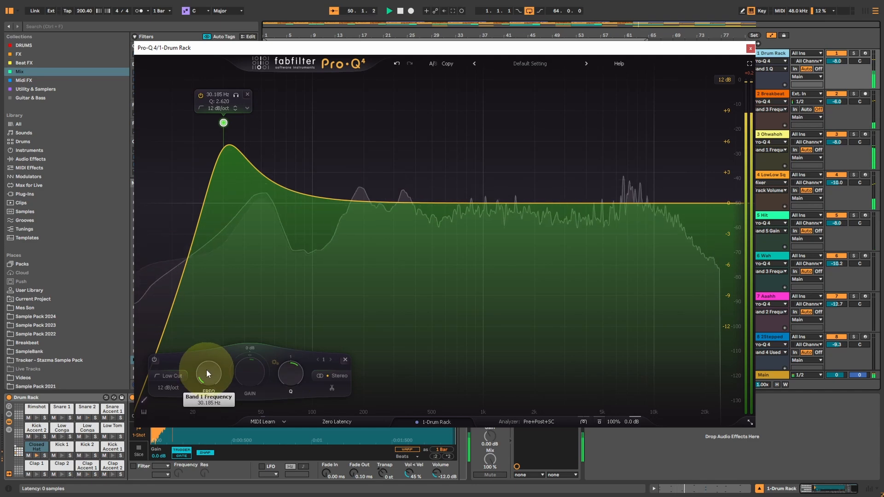
# Step: Set the Drum Rack EQ's low cut to 53.692 Hz with a Q of 2.437
pyautogui.scroll(6, 206, 370)
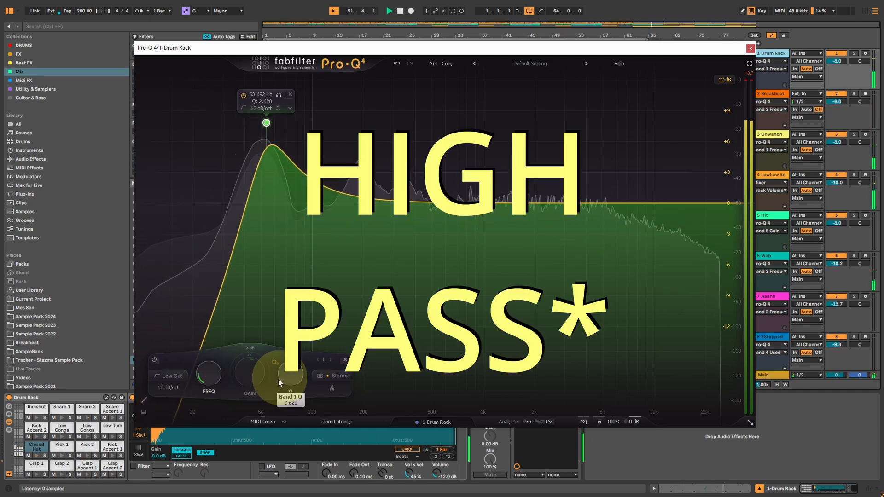
pyautogui.scroll(2, 292, 372)
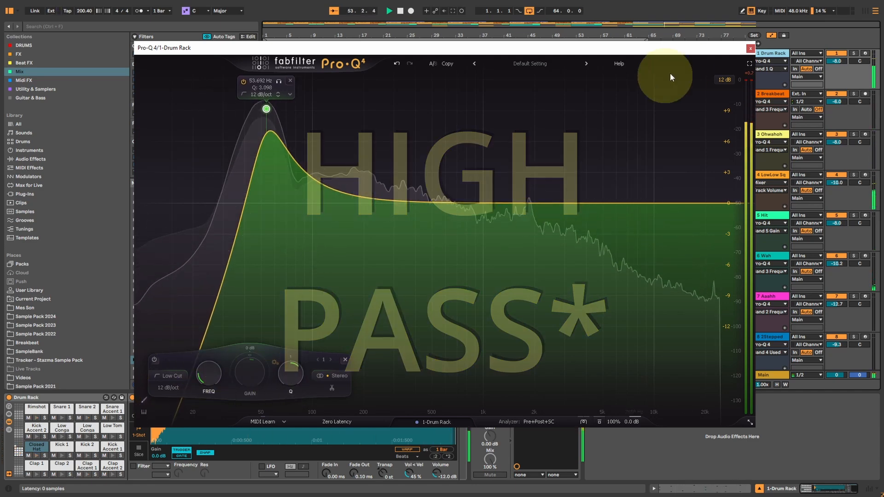
pyautogui.scroll(-1, 309, 371)
pyautogui.scroll(-3, 308, 371)
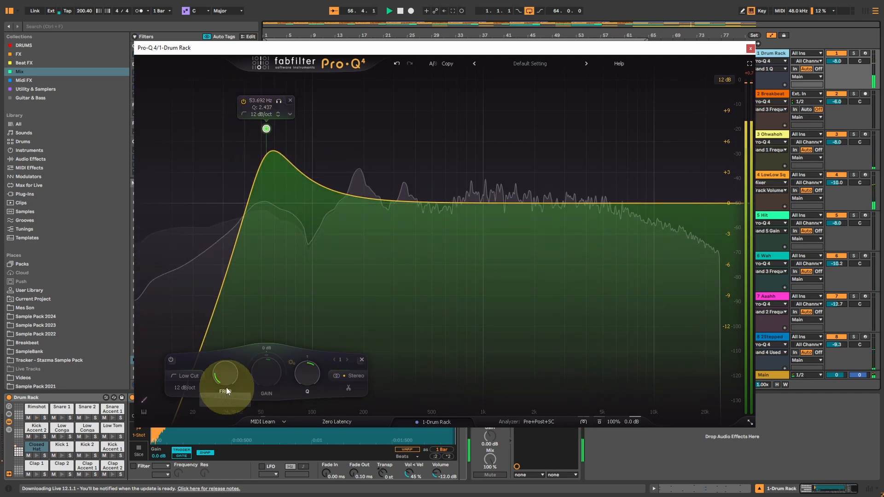
# Step: Lower the Drum Rack EQ's low cut frequency to 44.582 Hz and restart playback
pyautogui.scroll(3, 224, 378)
pyautogui.scroll(-5, 224, 378)
pyautogui.scroll(-1, 225, 378)
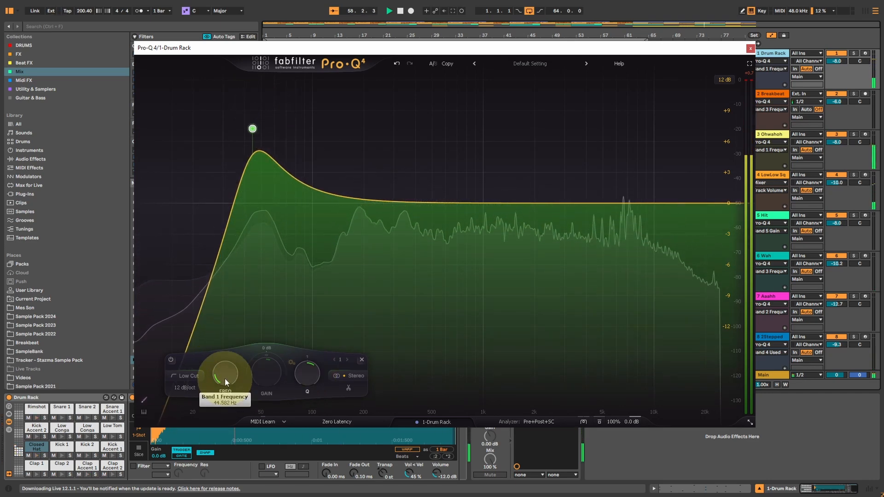
pyautogui.press('space')
pyautogui.press('space')
# Step: Add a bell cut of about 4 dB near 150 Hz and a wide bell boost of about 4.4 dB near 2.5 kHz
pyautogui.moveTo(349, 201); pyautogui.dragTo(343, 245)
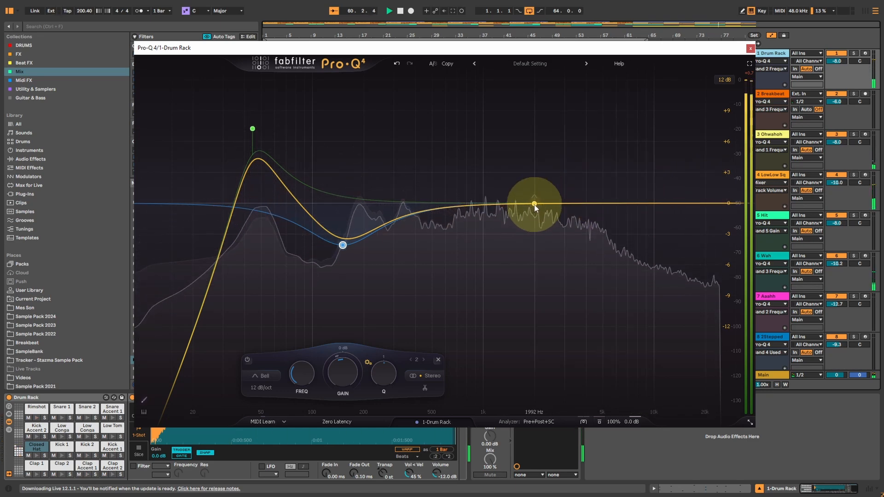
pyautogui.moveTo(537, 202); pyautogui.dragTo(552, 156)
pyautogui.scroll(-3, 552, 157)
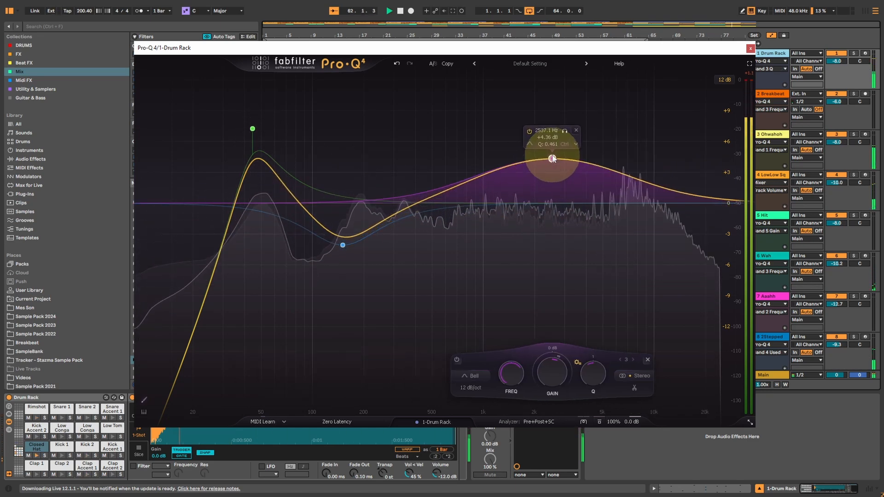
# Step: Set the Drum Rack EQ's character mode to Warm and add a 5.03 dB bell cut near 6.8 kHz with a Q of 0.939
pyautogui.click(584, 423)
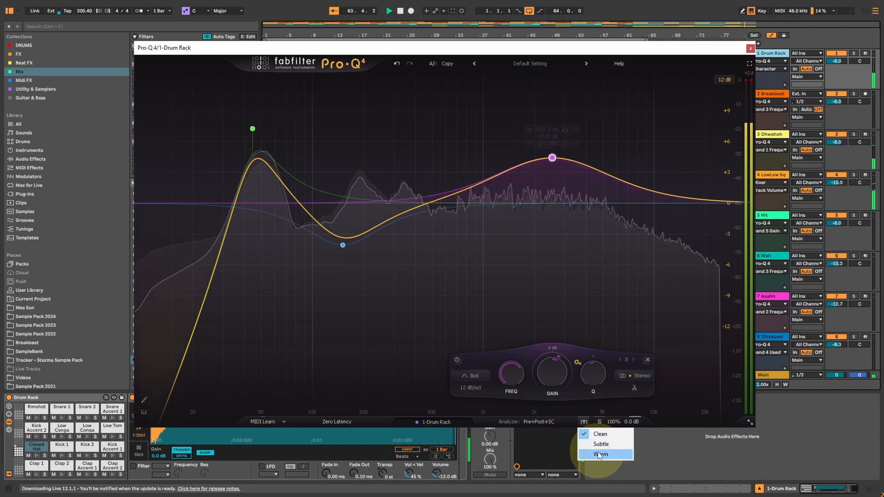
pyautogui.click(604, 454)
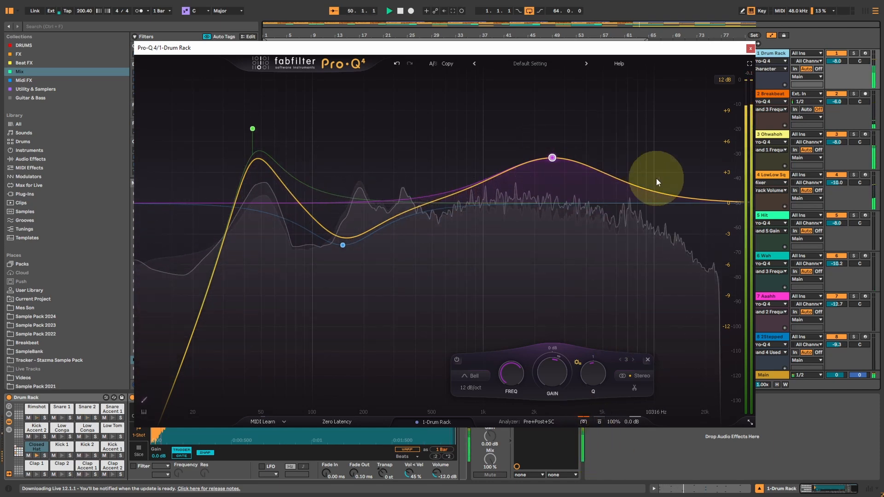
pyautogui.moveTo(635, 183); pyautogui.dragTo(624, 264)
pyautogui.scroll(-4, 625, 264)
pyautogui.scroll(-1, 625, 264)
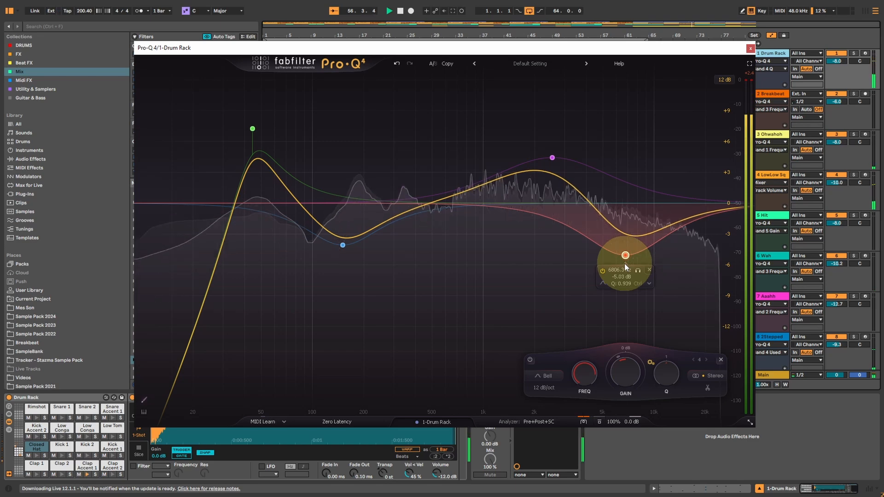
# Step: Compare the drums with the Drum Rack EQ bypassed and active, leave it active, and close its window
pyautogui.click(598, 422)
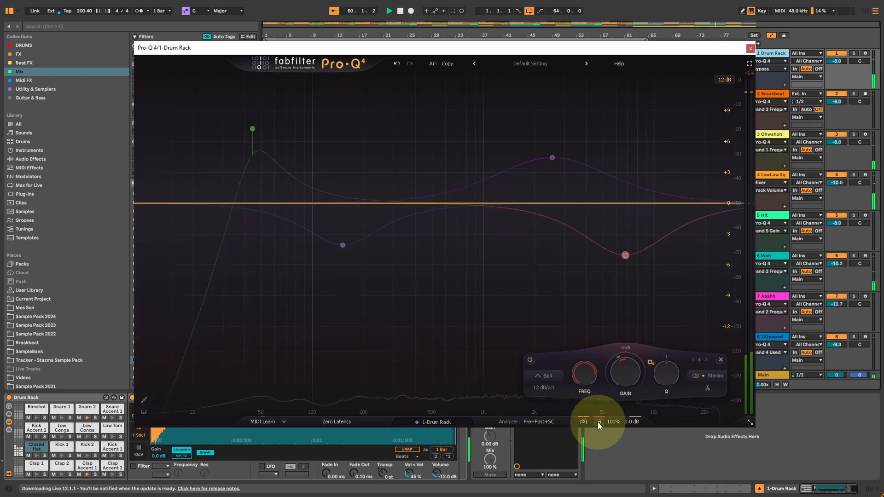
pyautogui.click(597, 421)
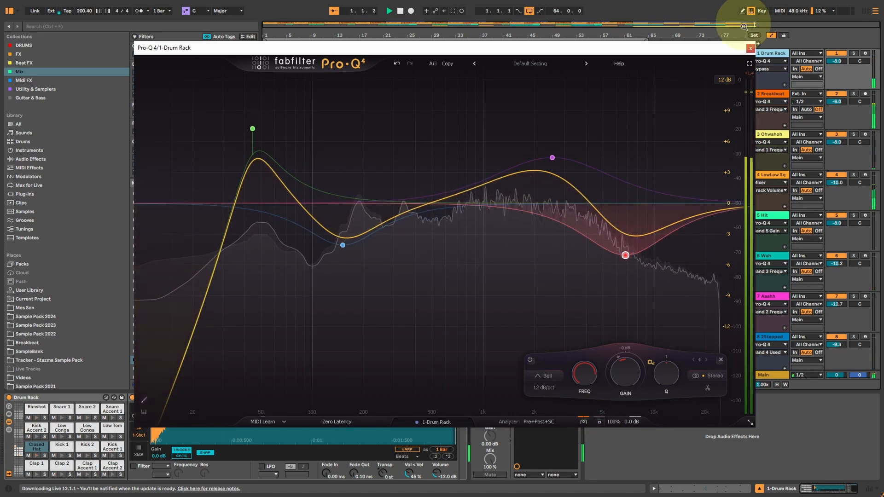
pyautogui.click(750, 48)
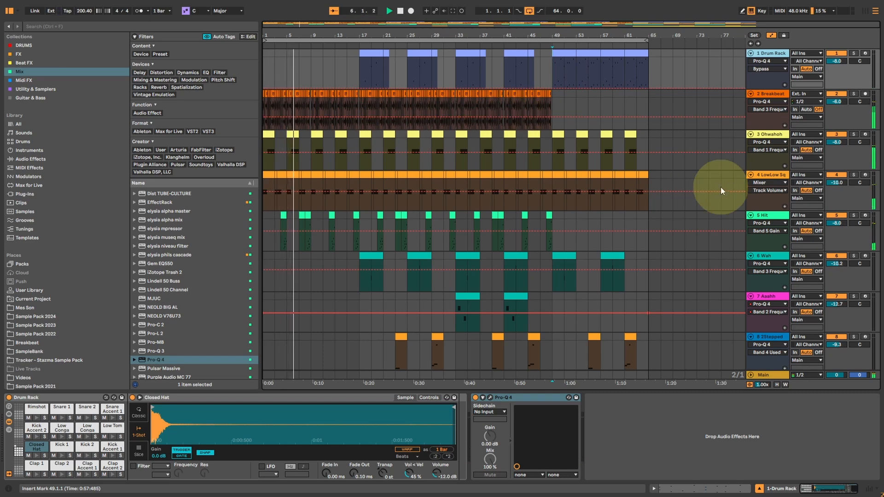
# Step: Open the Hit track's Pro-Q 4, compare its sound bypassed and active, leave it active, and close its window
pyautogui.click(768, 215)
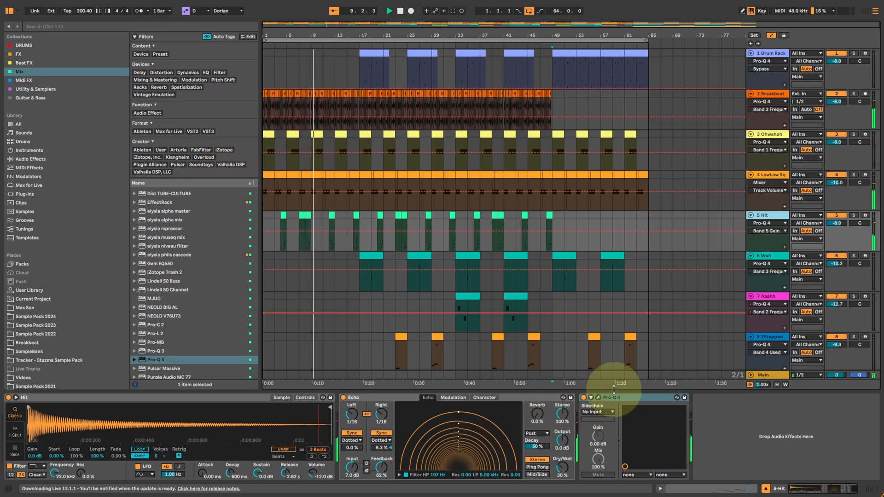
pyautogui.click(599, 398)
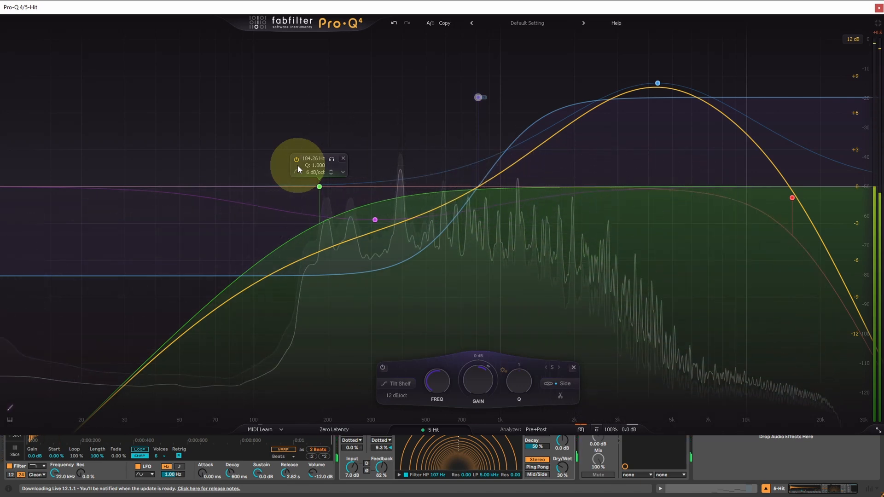
pyautogui.click(597, 429)
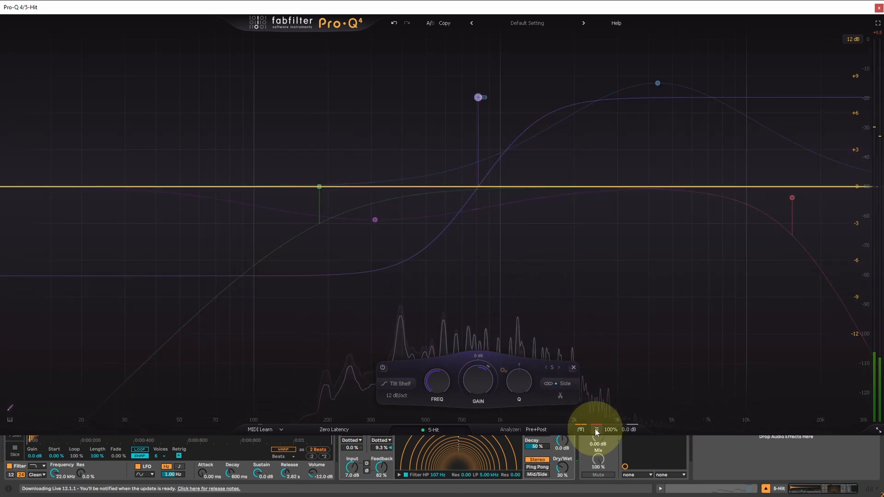
pyautogui.click(595, 429)
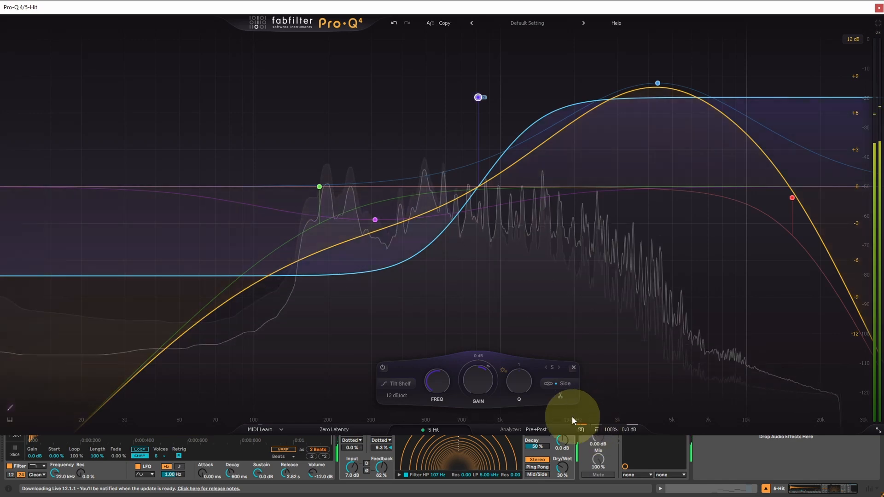
pyautogui.click(878, 8)
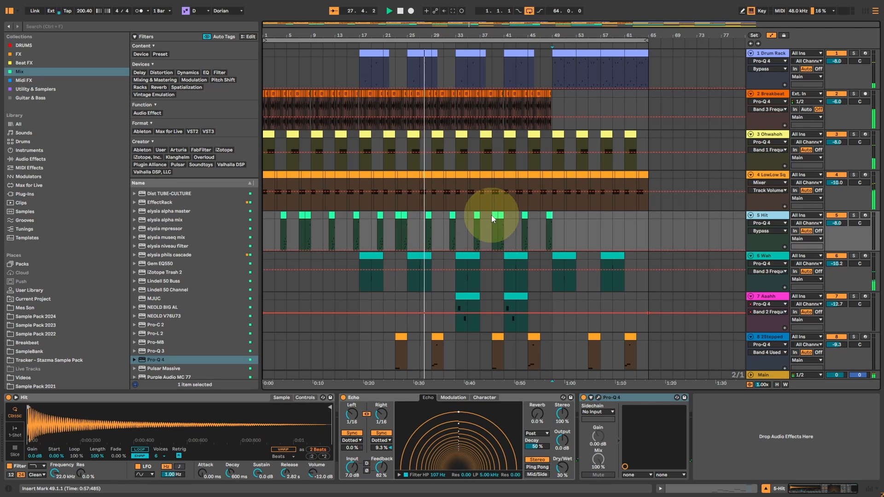
# Step: Select the JX3P audio clip in the arrangement
pyautogui.scroll(-3, 490, 214)
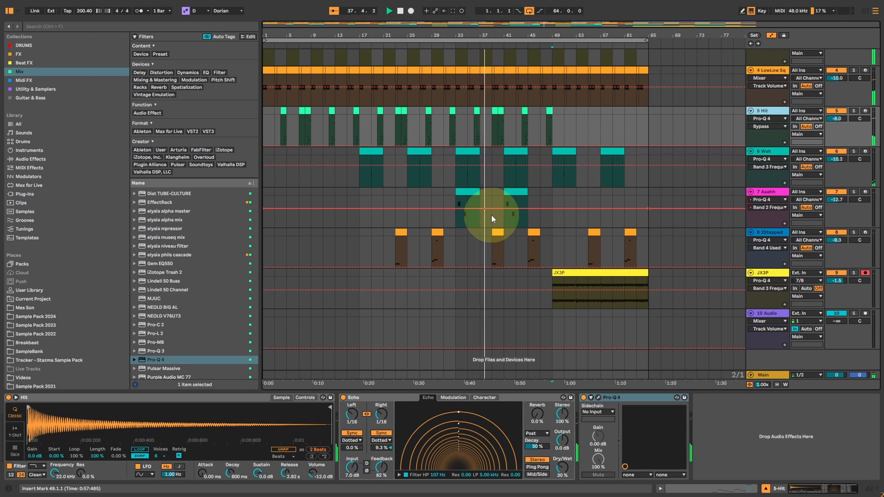
pyautogui.click(581, 270)
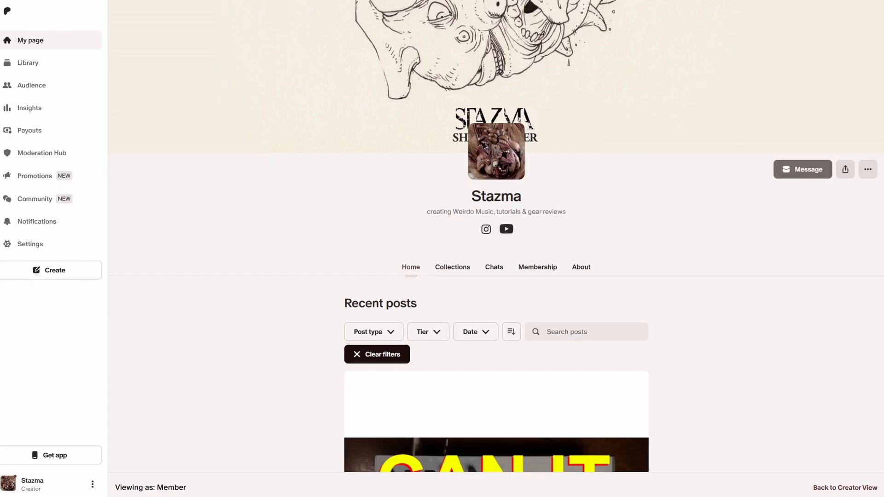
pyautogui.scroll(-5, 496, 237)
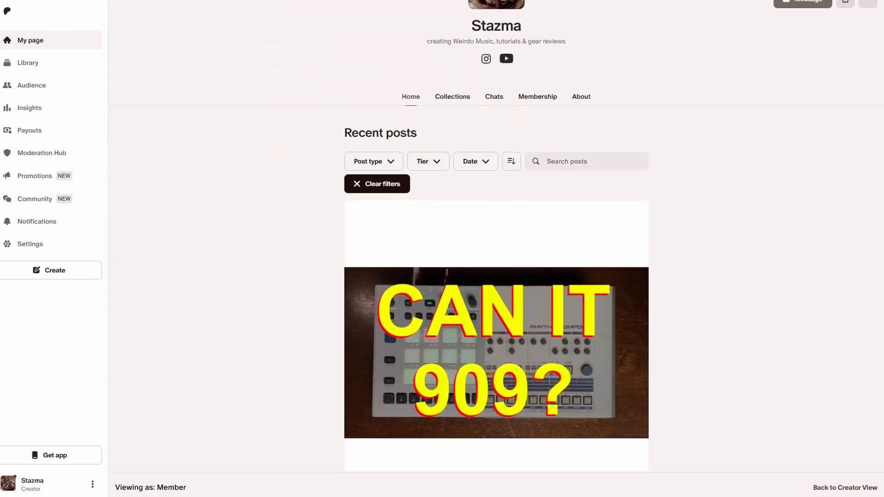
pyautogui.scroll(-15, 496, 236)
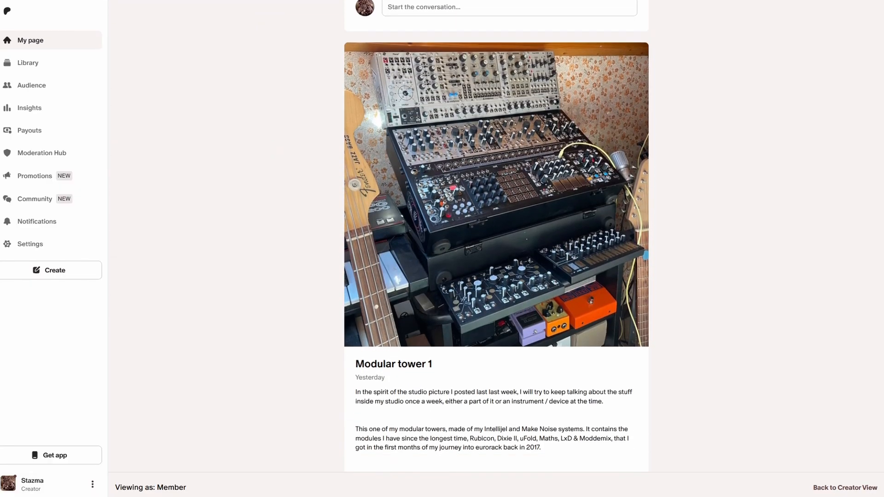